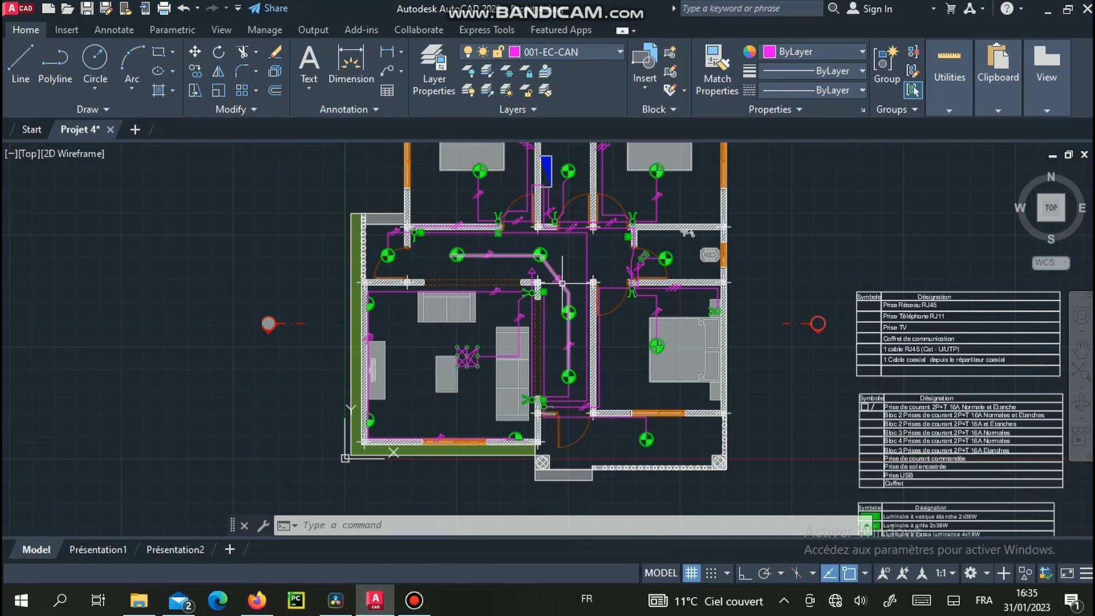
- Examine the lighting circuit wiring and luminaires along the hallway and beside the living room
scroll(562, 285, "up", 5)
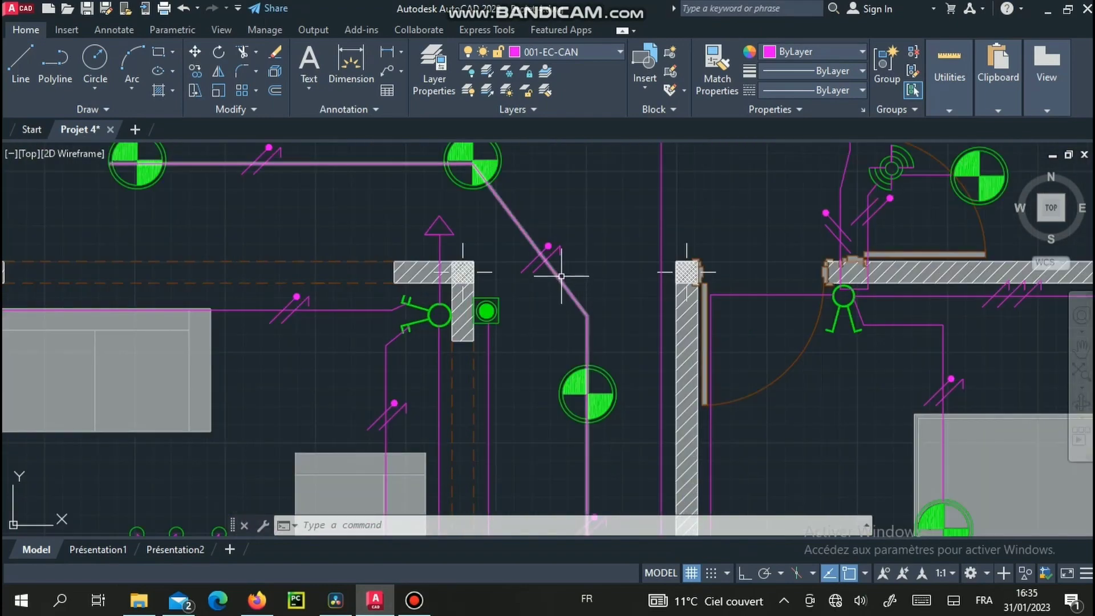
scroll(562, 277, "up", 4)
scroll(562, 275, "down", 2)
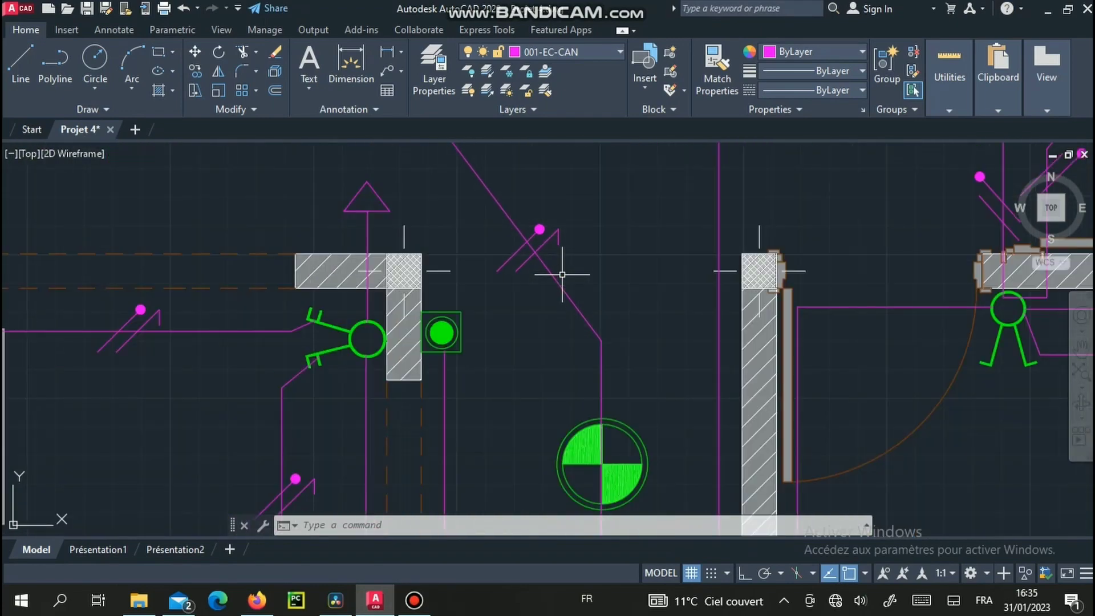
scroll(562, 274, "down", 4)
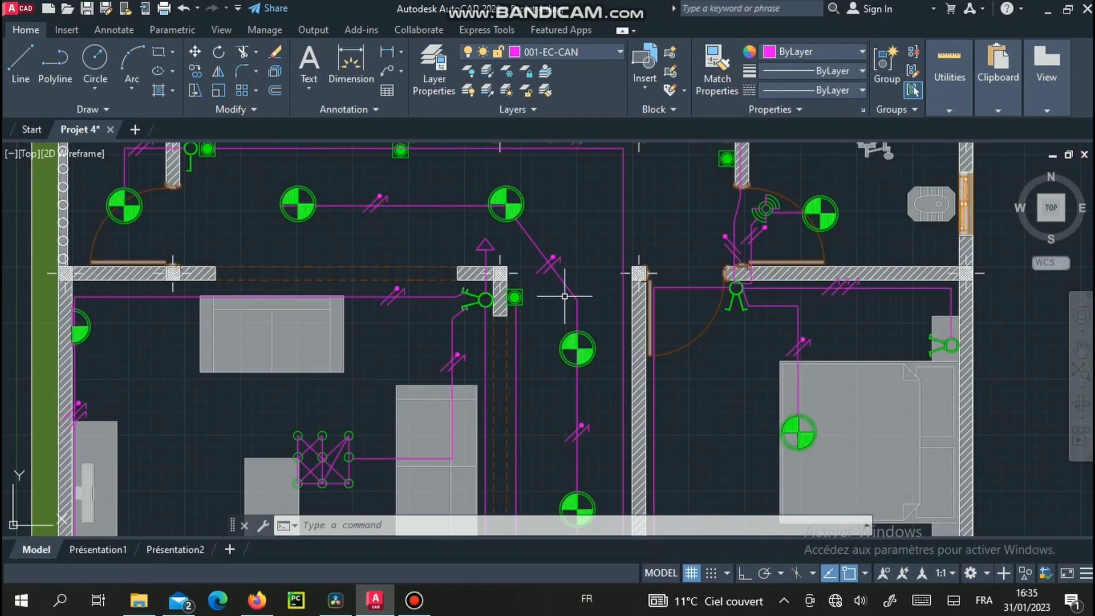
scroll(565, 296, "down", 4)
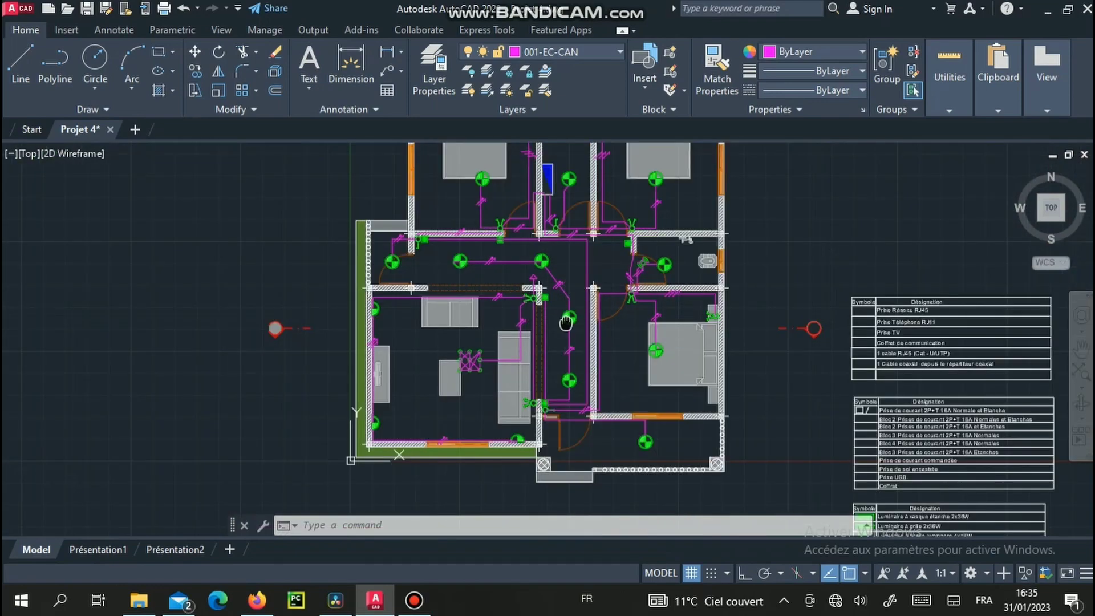
middle_click_drag(569, 318, 574, 282)
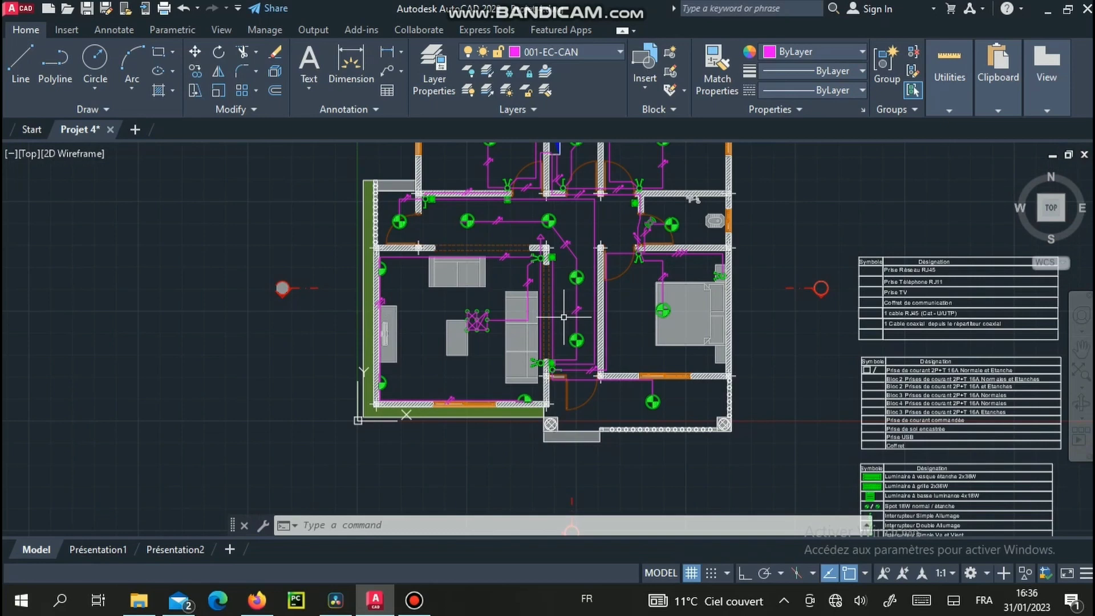
scroll(593, 274, "up", 5)
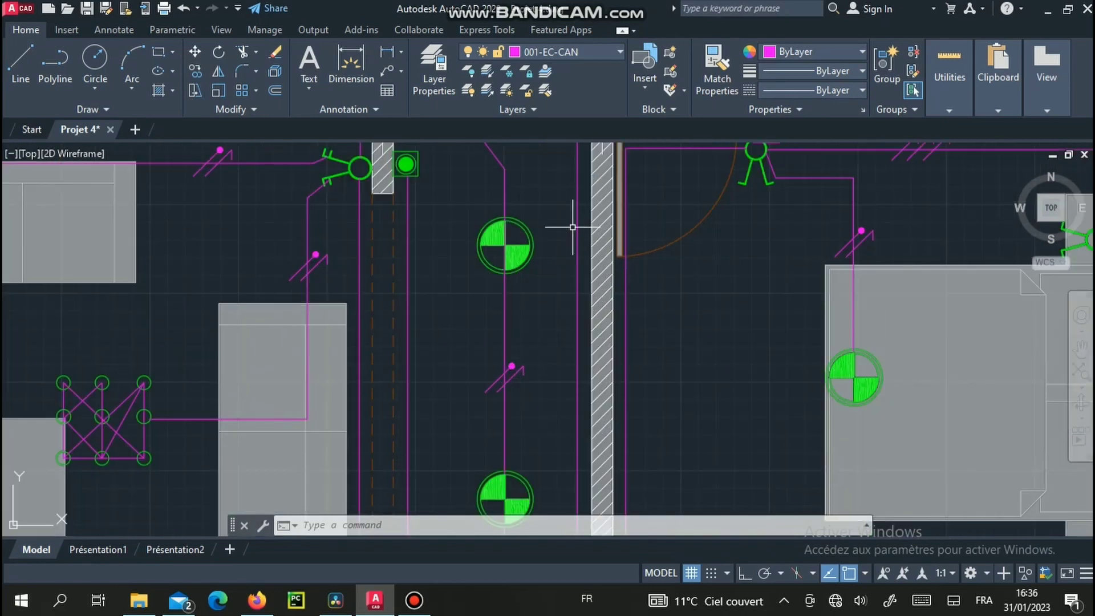
middle_click_drag(572, 224, 587, 345)
scroll(562, 235, "down", 6)
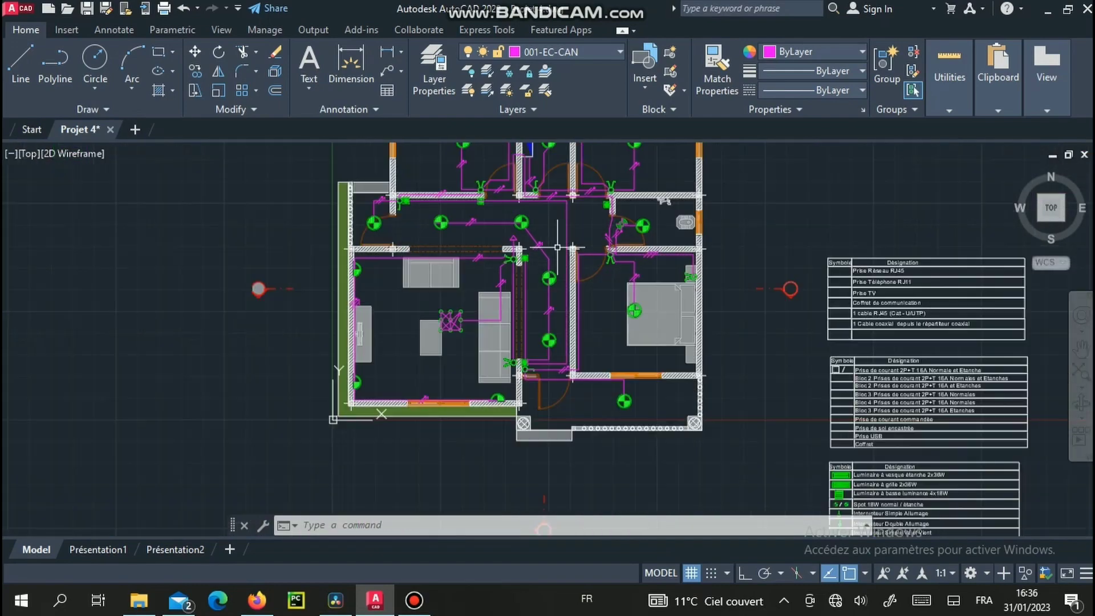
middle_click_drag(561, 233, 578, 331)
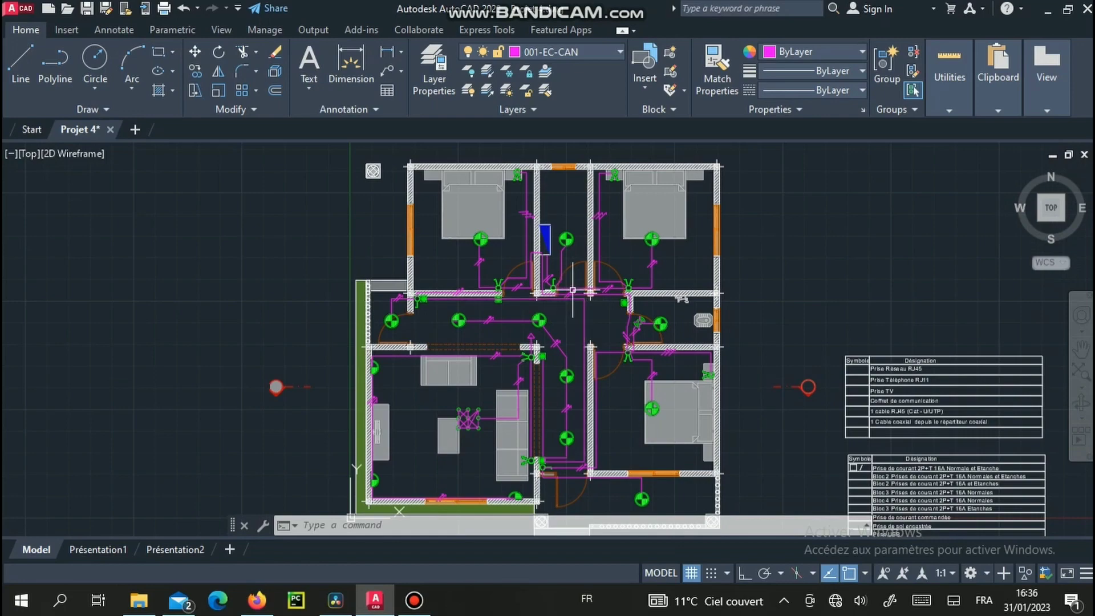
- Inspect the lighting wiring around the upper bedrooms and electrical panel, and review the overall plan with its symbol legends
scroll(576, 291, "up", 5)
middle_click_drag(563, 256, 562, 360)
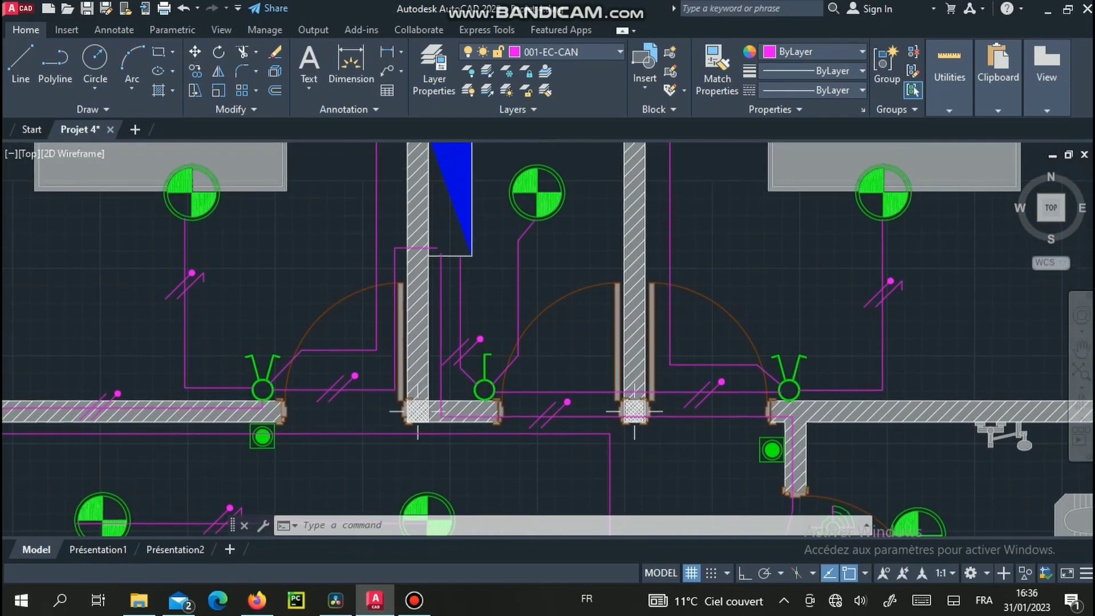
scroll(587, 347, "down", 2)
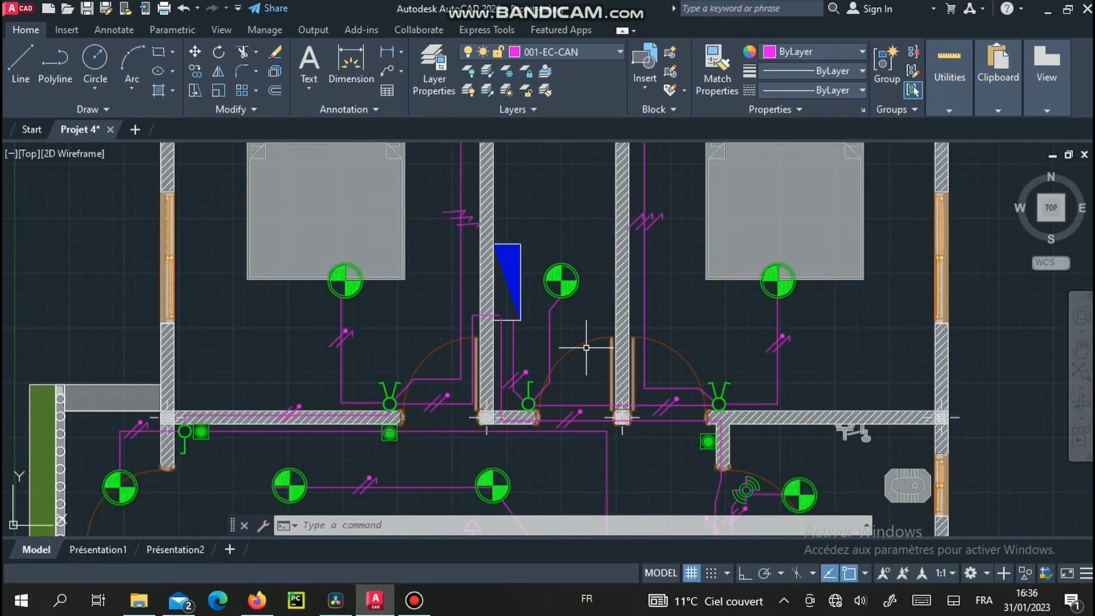
scroll(596, 336, "down", 2)
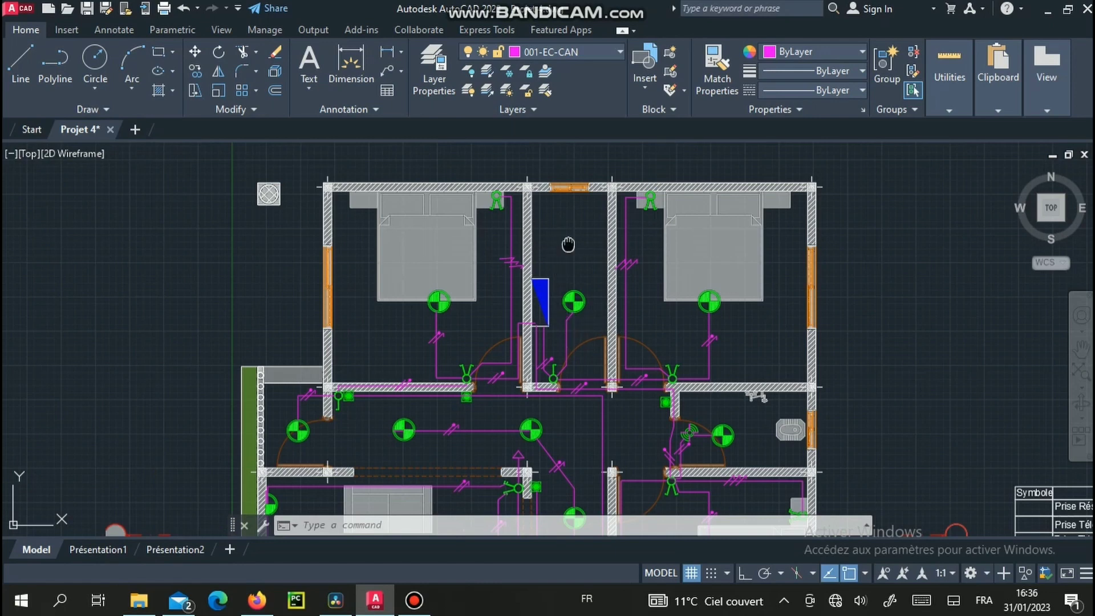
middle_click_drag(568, 244, 575, 229)
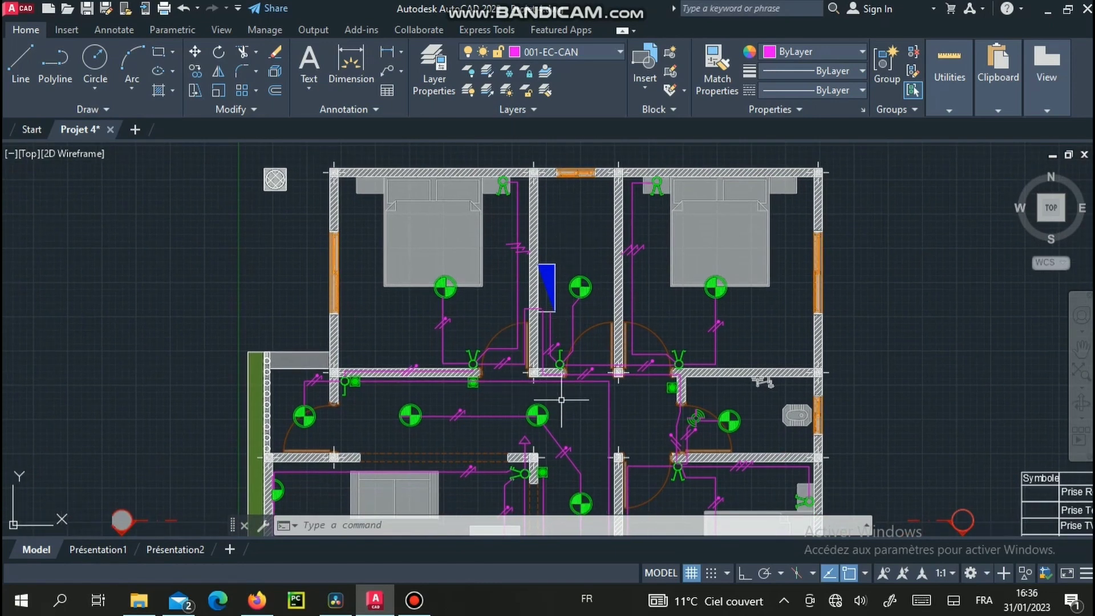
scroll(562, 400, "down", 3)
middle_click_drag(581, 400, 589, 320)
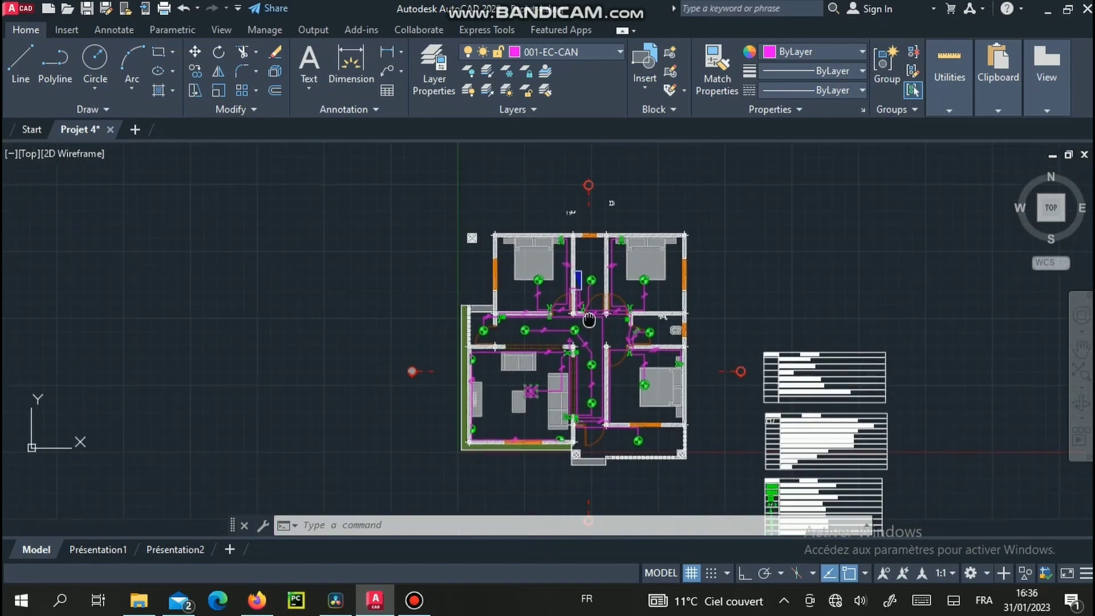
scroll(611, 347, "up", 4)
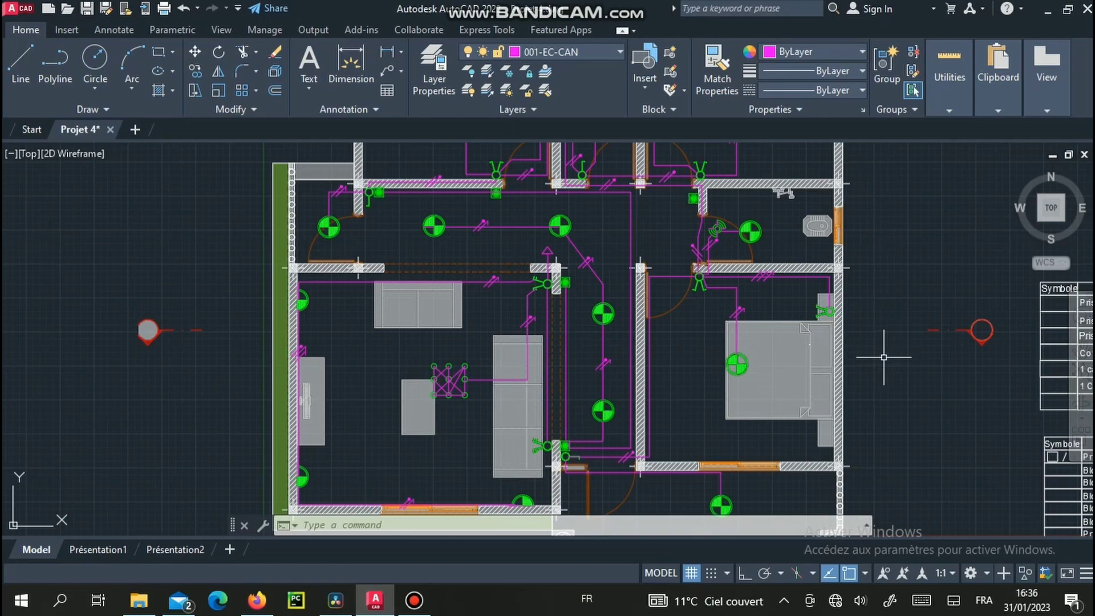
scroll(885, 361, "down", 4)
middle_click_drag(898, 368, 731, 357)
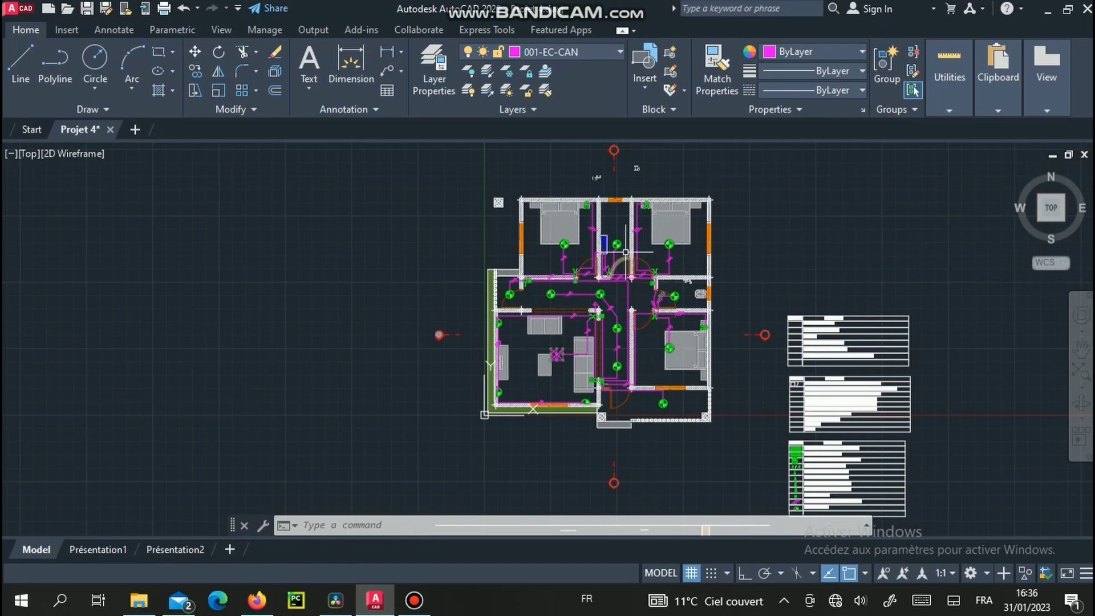
- Turn on the 001-CAN-CF layer to display the low-current cable runs on the plan
scroll(597, 227, "up", 4)
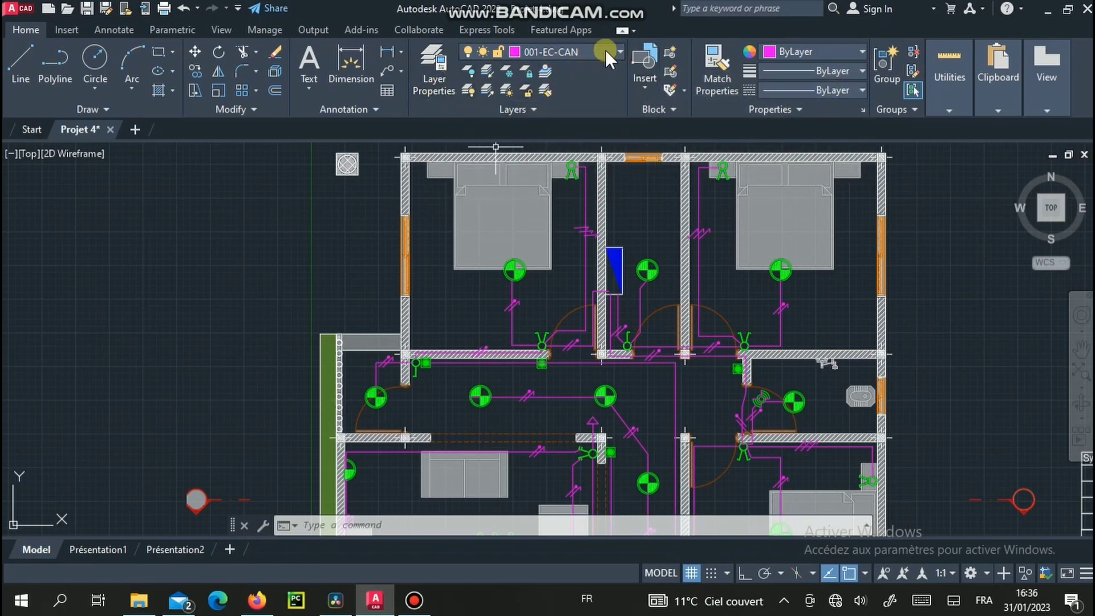
scroll(612, 382, "down", 2)
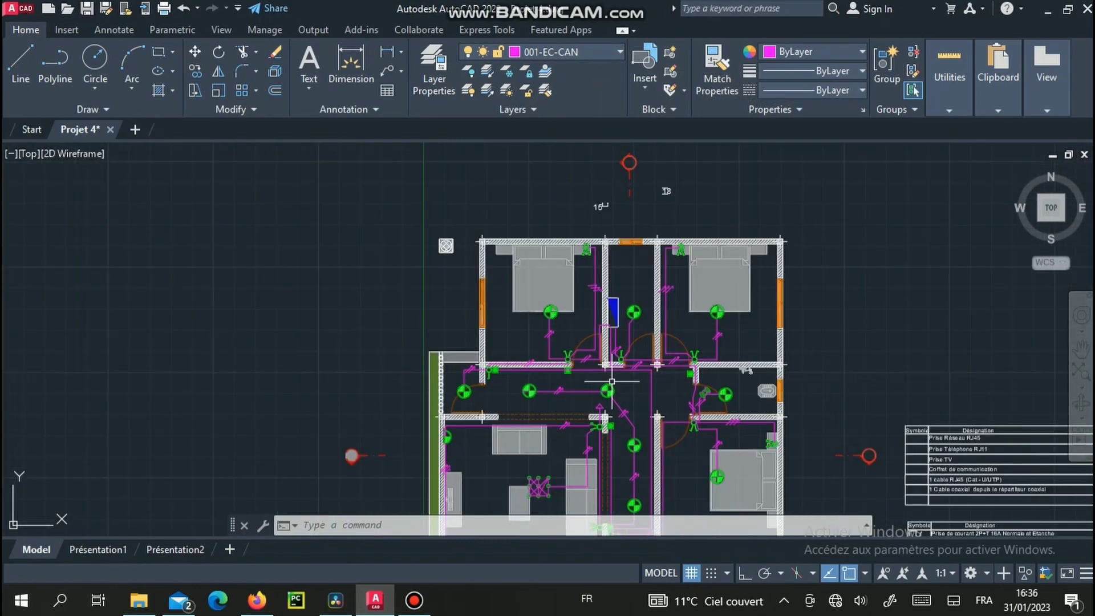
scroll(611, 382, "down", 1)
middle_click_drag(628, 259, 634, 205)
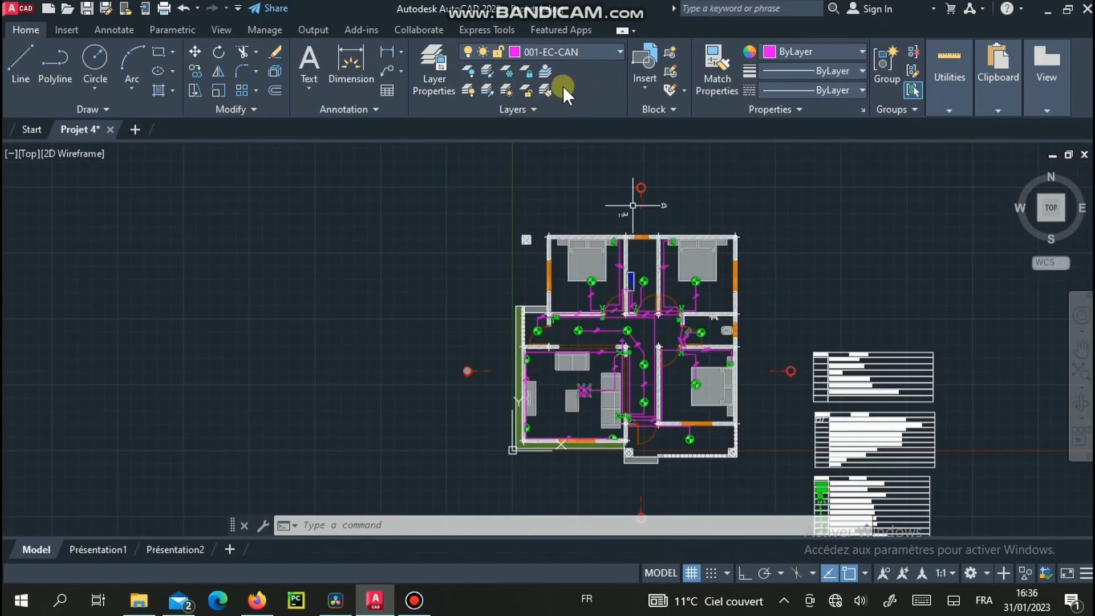
left_click(604, 54)
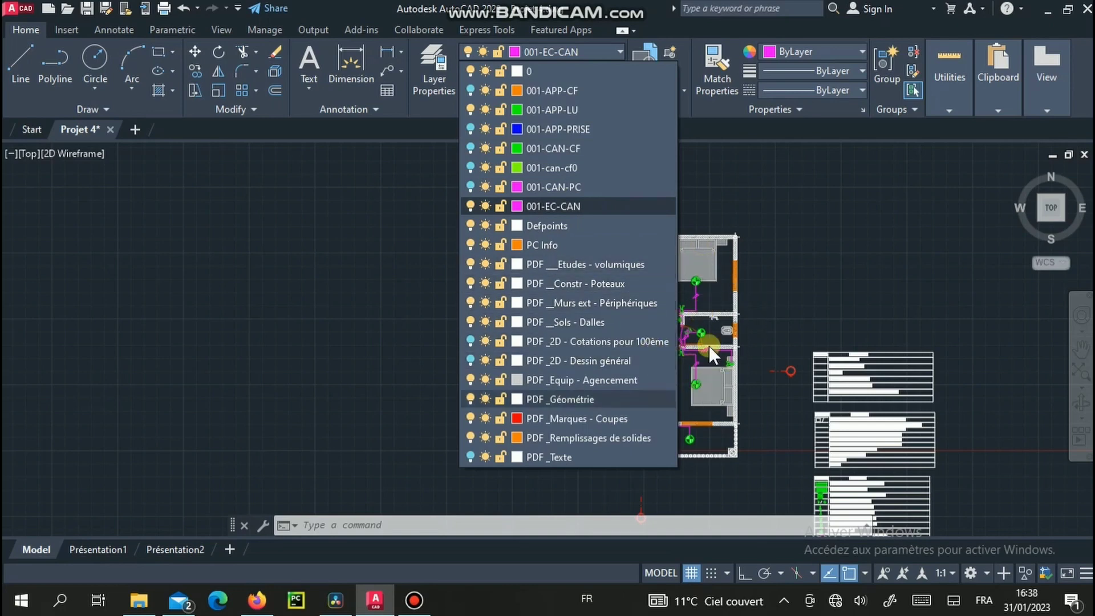
left_click(469, 183)
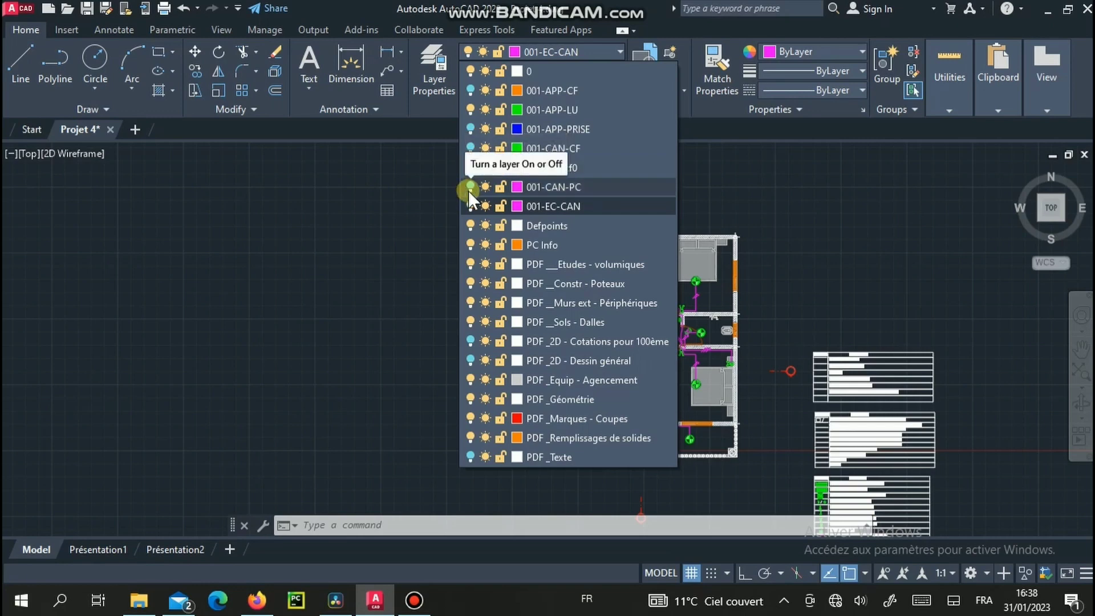
left_click(471, 149)
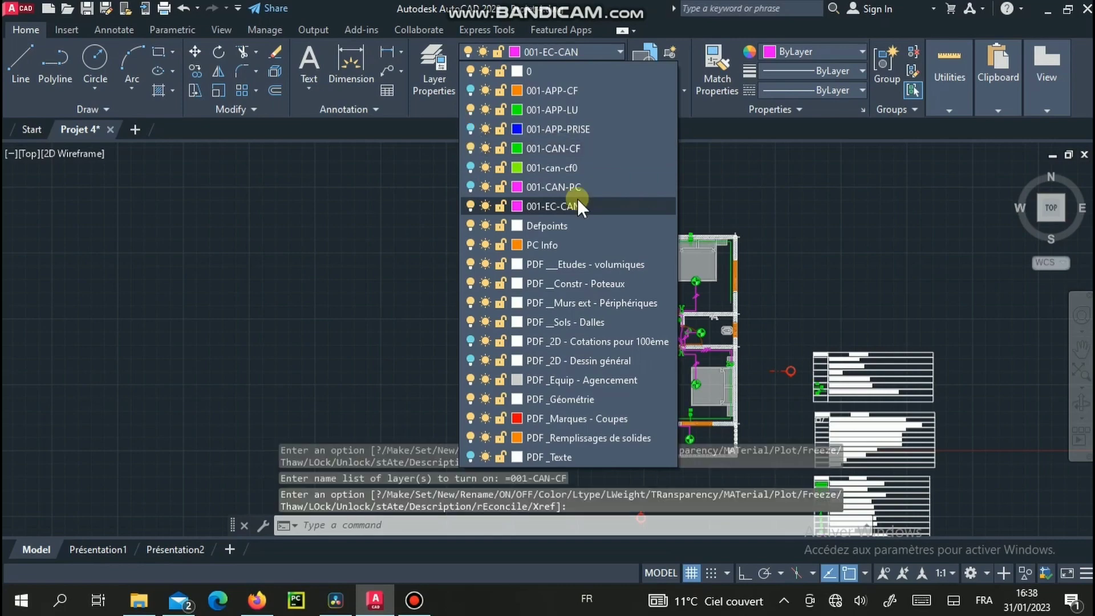
left_click(737, 207)
- Turn on the 001-APP-CF layer to display the low-current outlets and communication cabinet
scroll(685, 283, "up", 5)
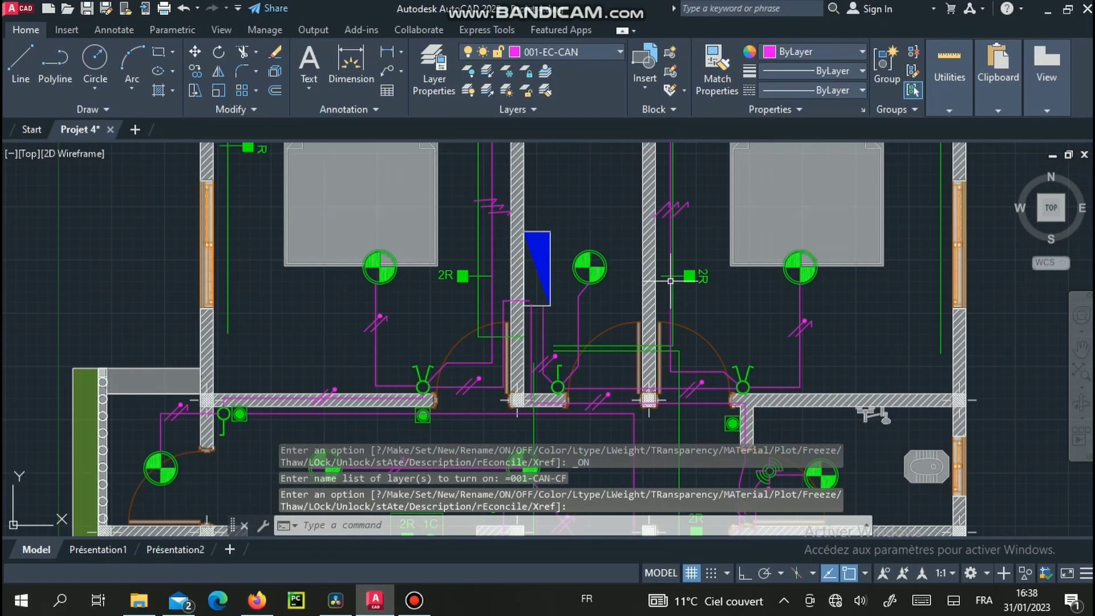
scroll(683, 285, "down", 4)
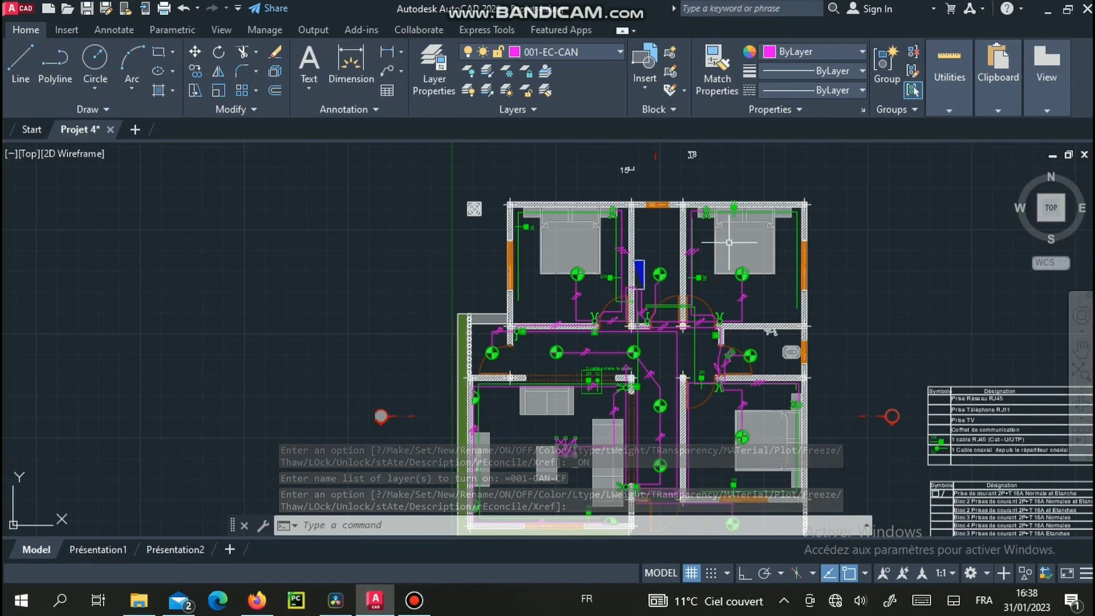
scroll(748, 208, "up", 4)
scroll(696, 202, "down", 4)
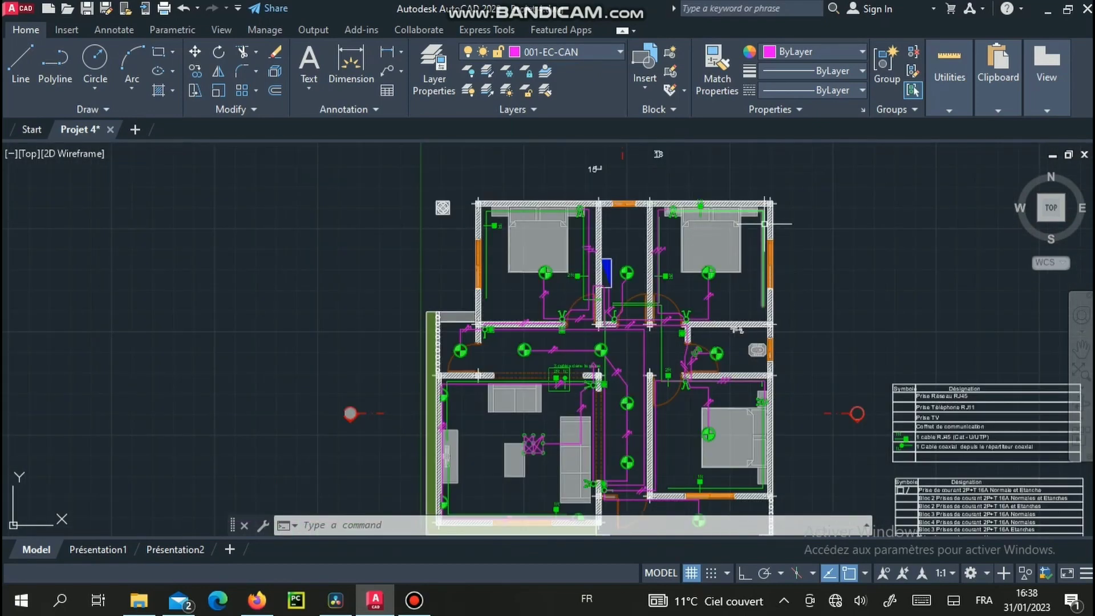
scroll(765, 223, "up", 4)
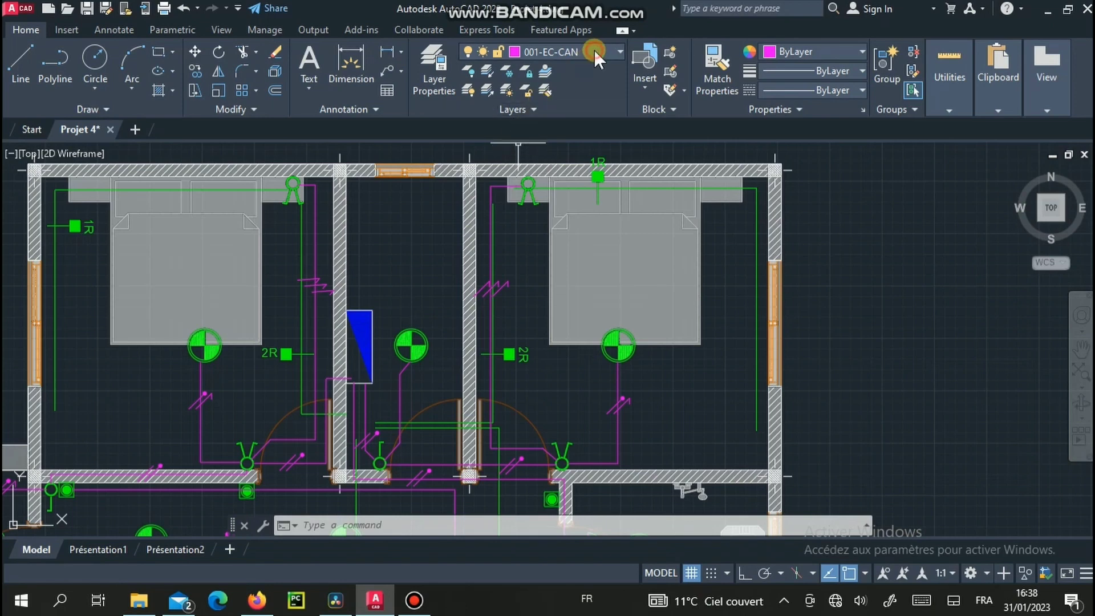
left_click(594, 50)
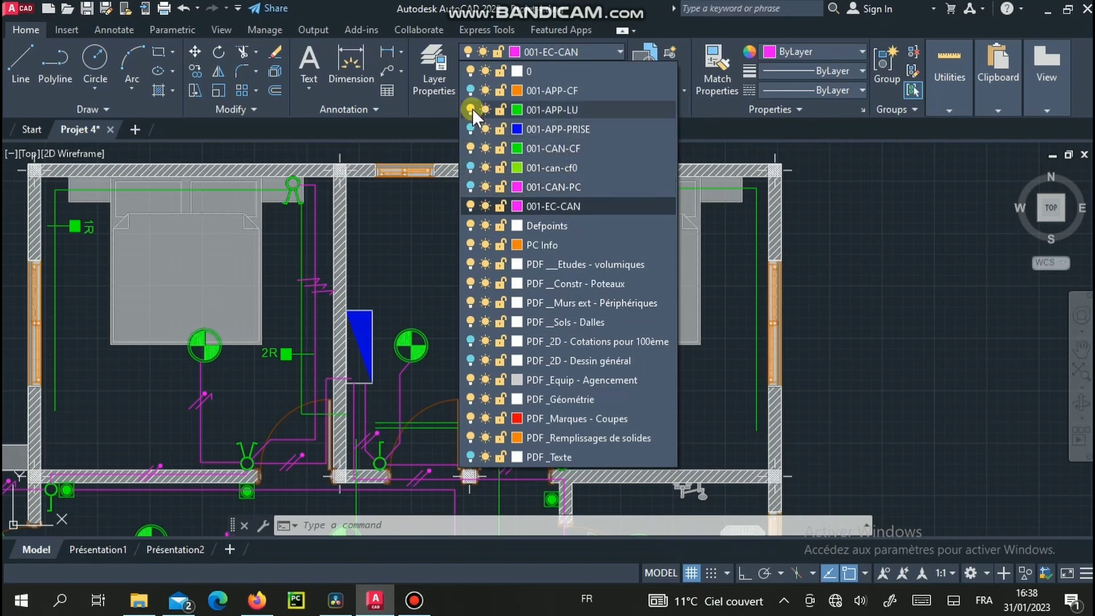
left_click(471, 90)
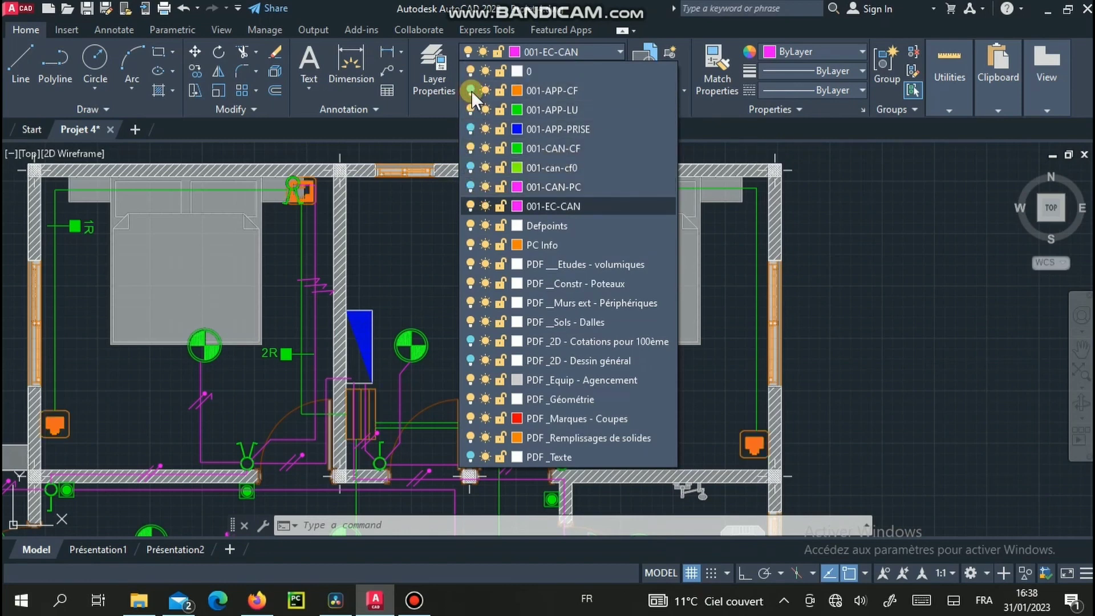
left_click(901, 189)
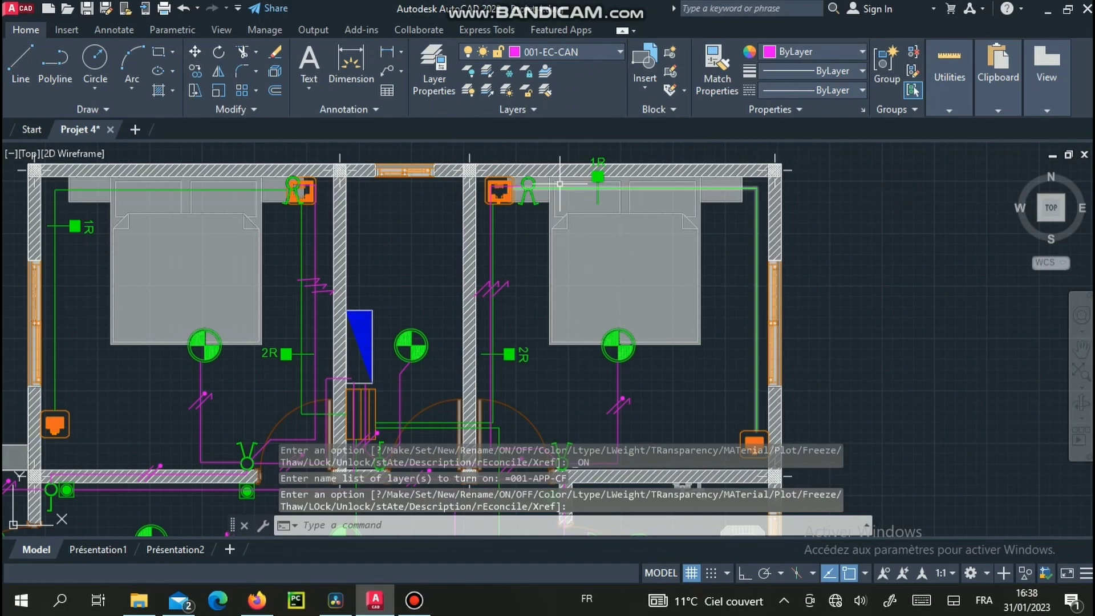
- Examine the low-current cable runs from the communication cabinet to the outlets in the bedrooms, hallway and living room
scroll(554, 186, "up", 4)
scroll(523, 189, "down", 4)
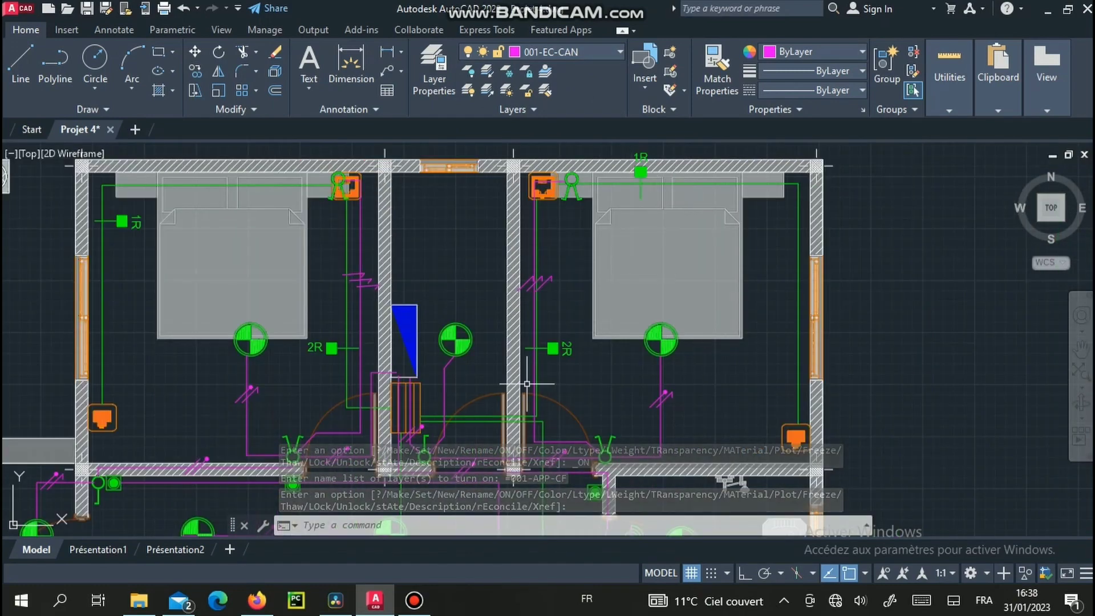
middle_click_drag(523, 391, 650, 324)
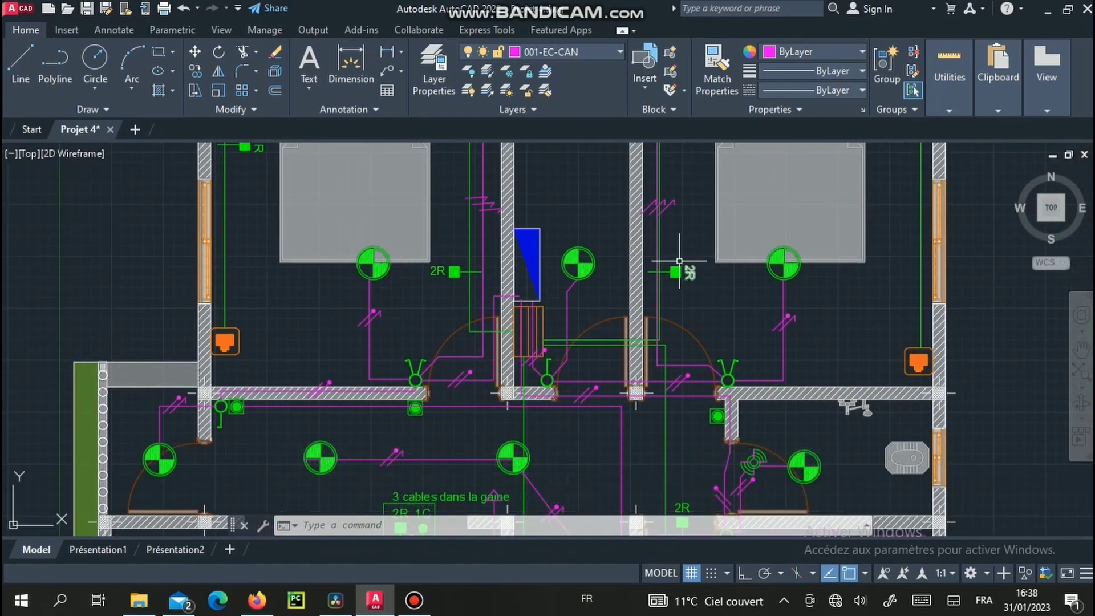
scroll(656, 291, "down", 6)
scroll(608, 357, "up", 6)
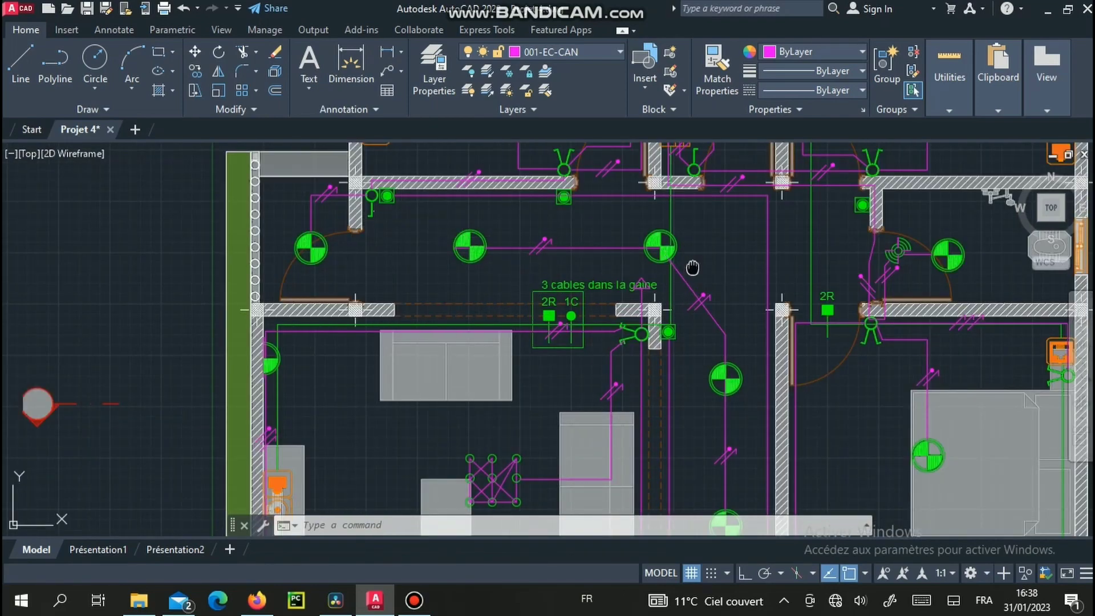
middle_click_drag(695, 269, 709, 389)
middle_click_drag(564, 182, 567, 293)
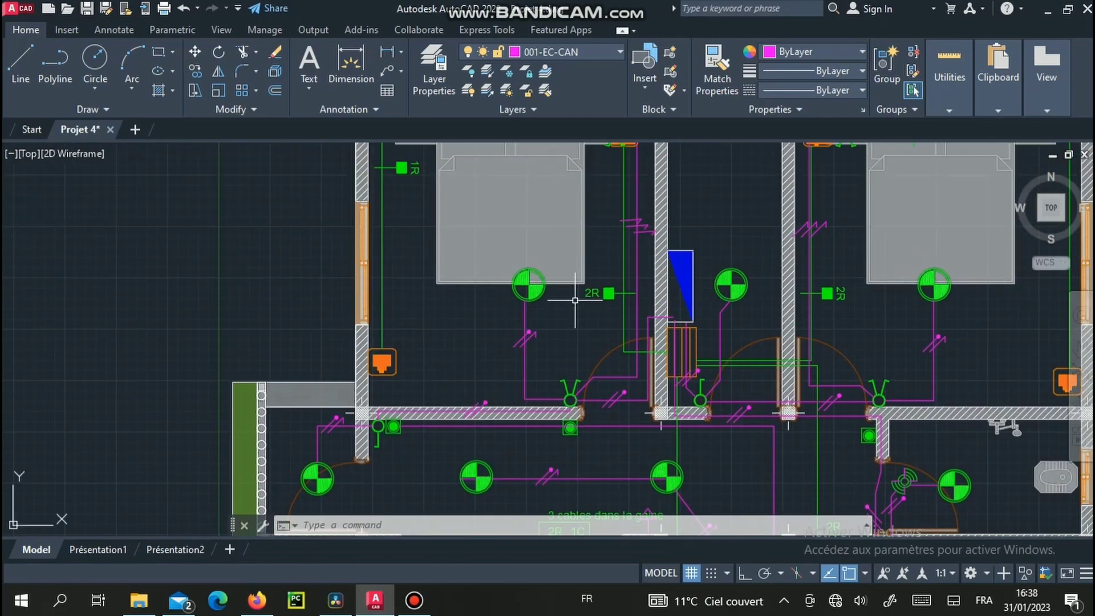
scroll(600, 294, "up", 4)
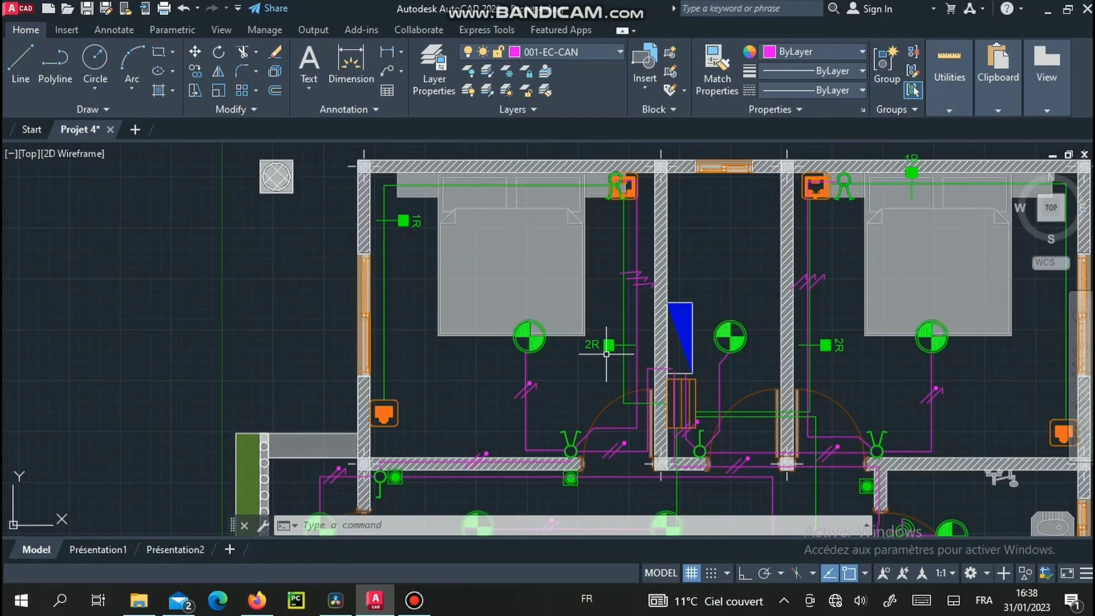
scroll(605, 354, "down", 4)
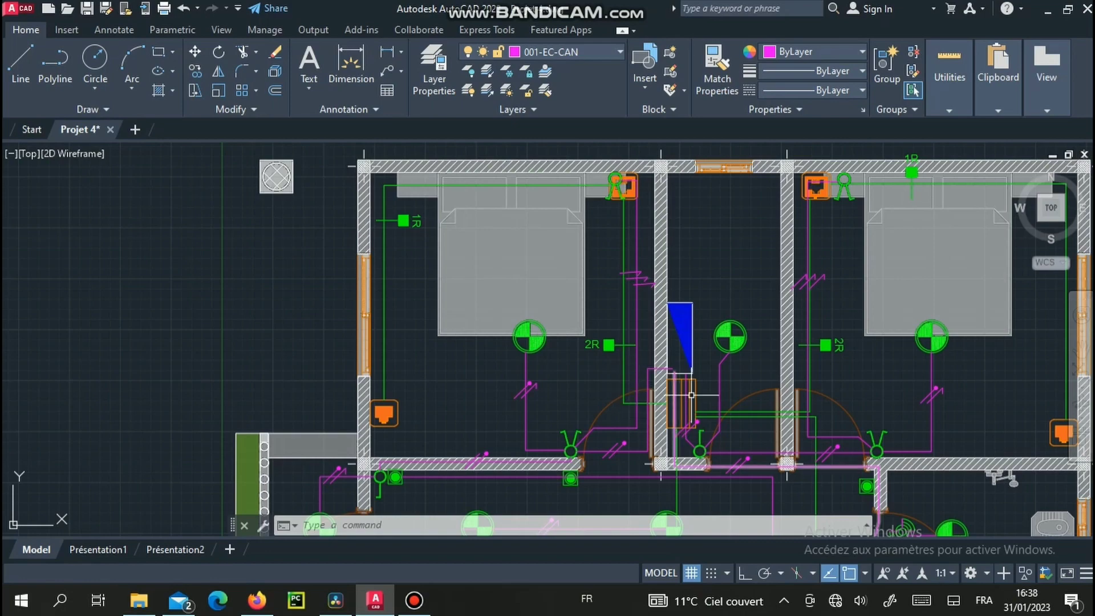
middle_click_drag(727, 375, 714, 317)
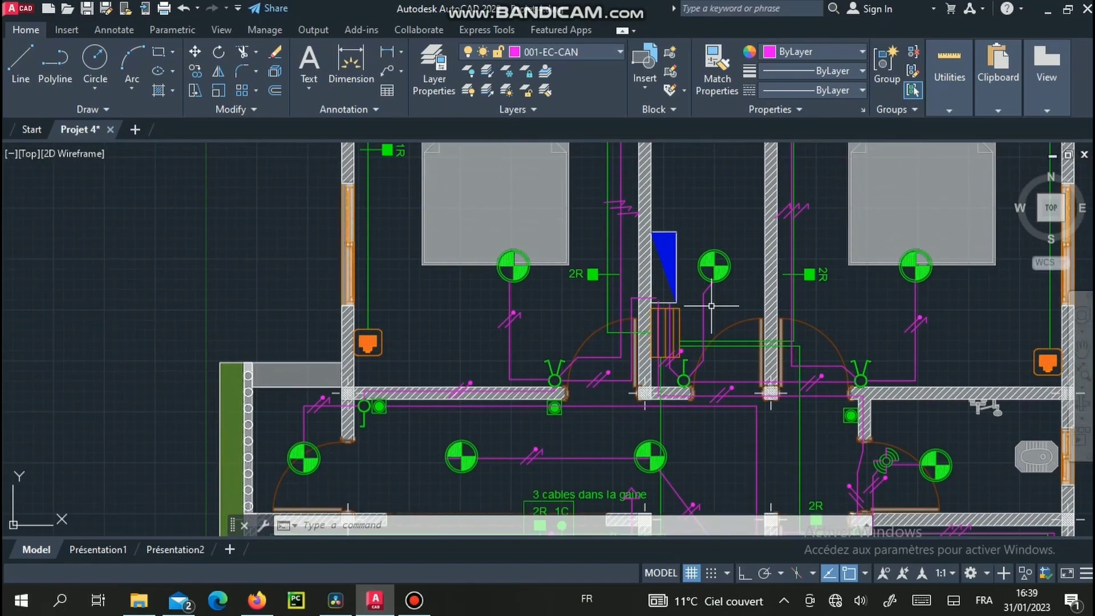
- Turn off the current layer 001-EC-CAN to hide the lighting cable runs on the plan
scroll(674, 362, "down", 2)
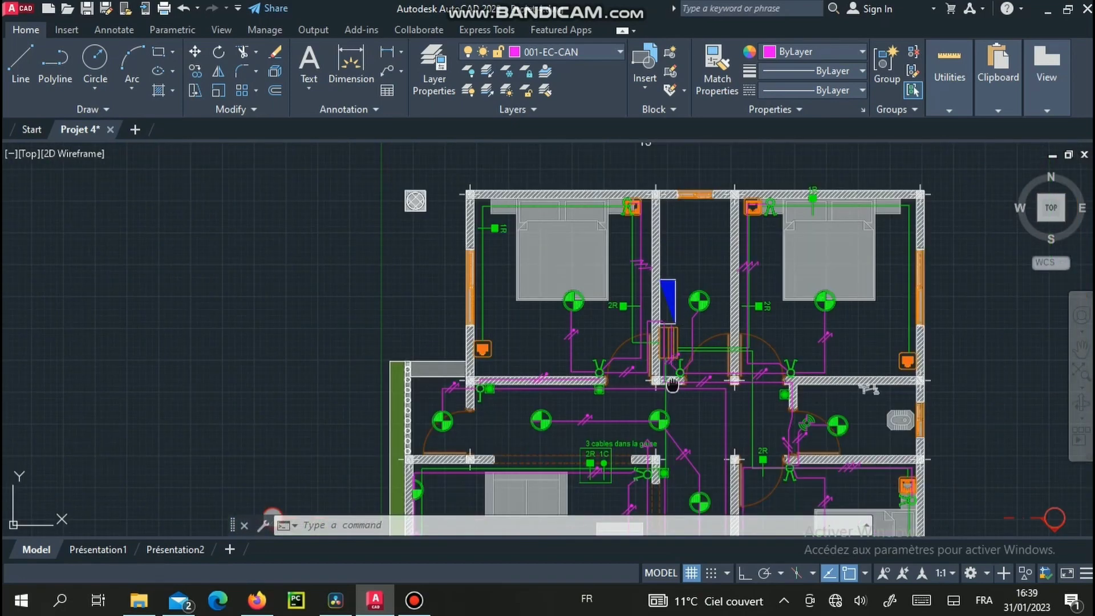
middle_click_drag(673, 386, 607, 282)
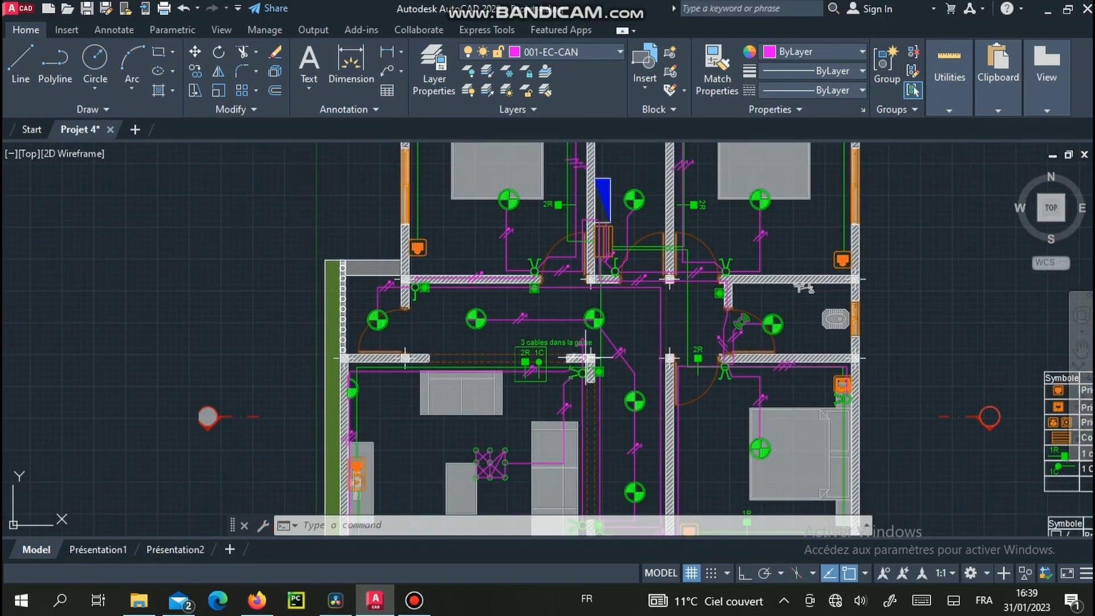
scroll(622, 255, "down", 2)
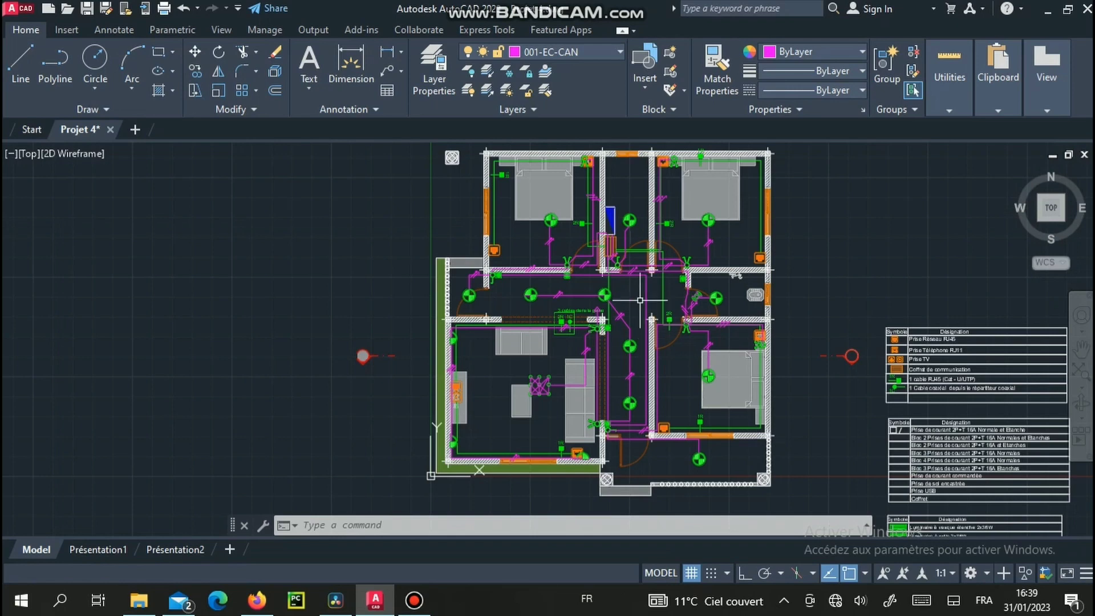
left_click(587, 50)
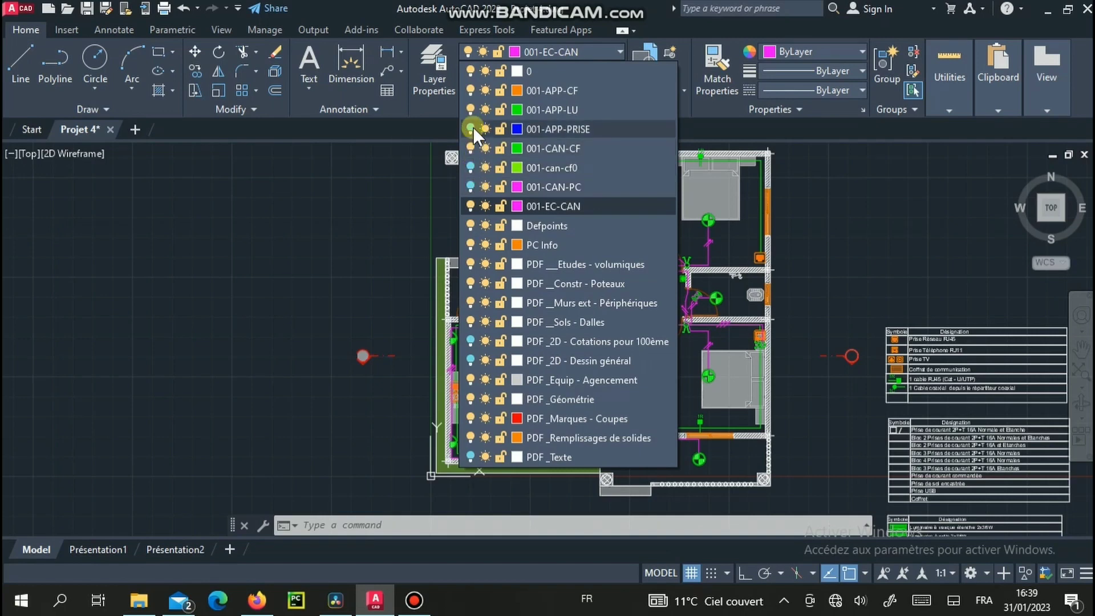
left_click(470, 210)
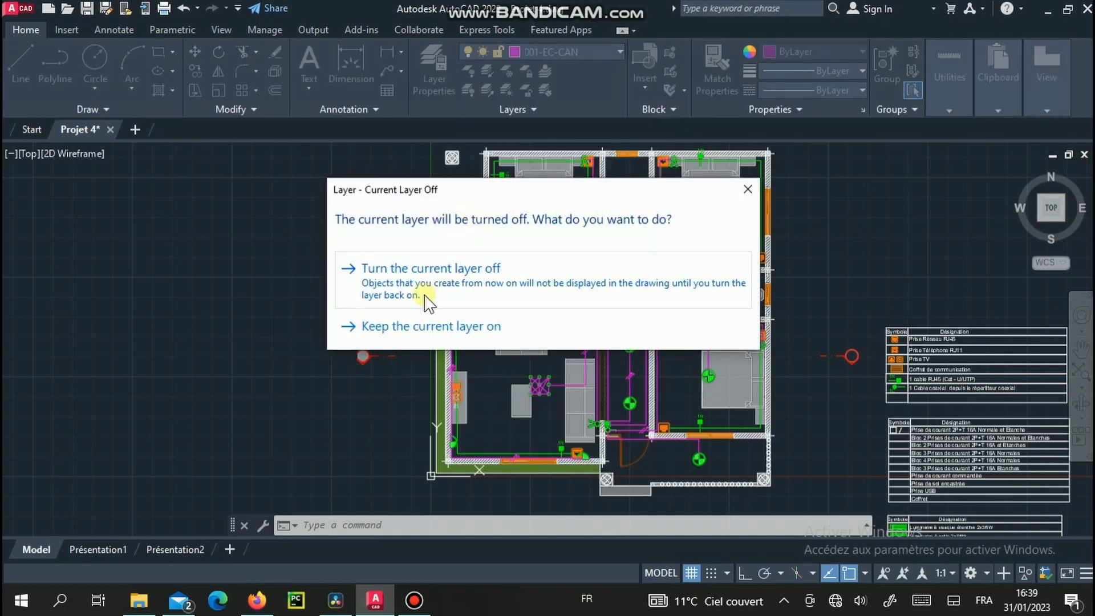
left_click(489, 277)
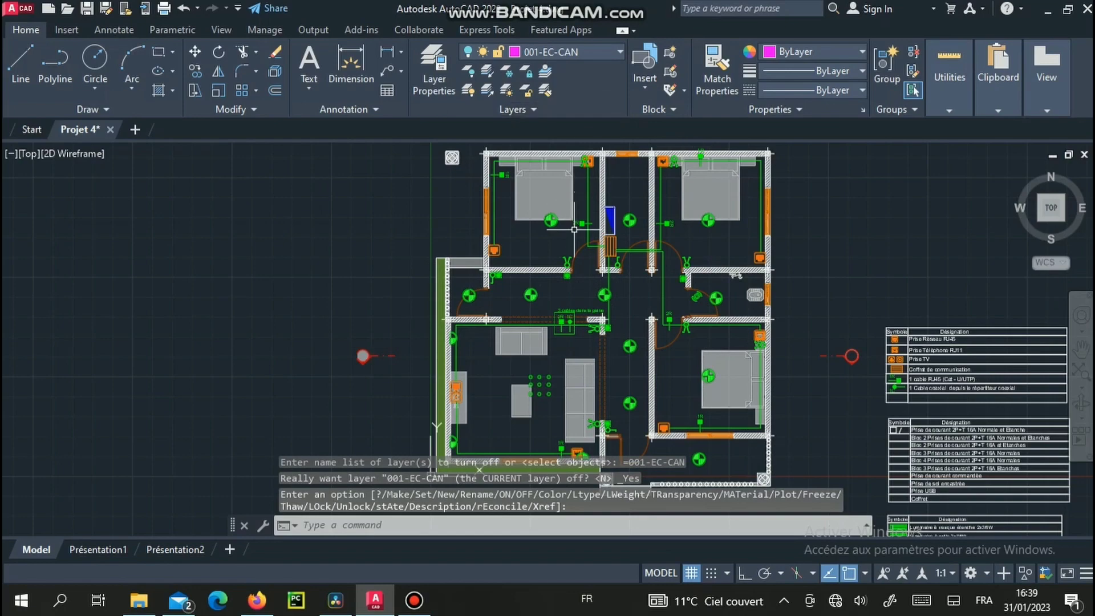
scroll(581, 251, "up", 4)
scroll(581, 251, "down", 4)
middle_click_drag(581, 251, 526, 323)
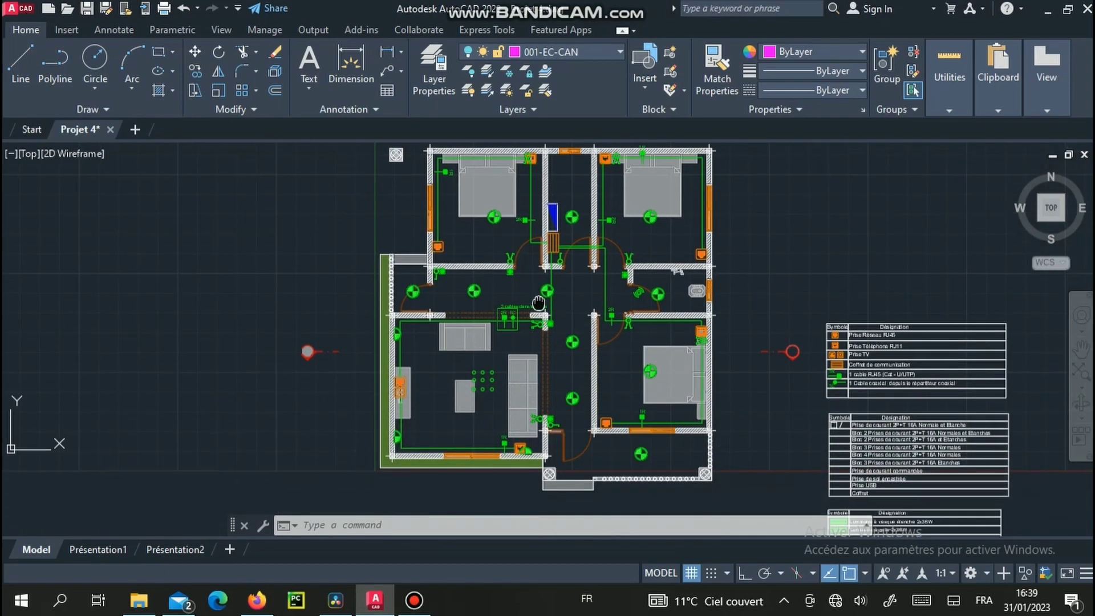
scroll(546, 399, "up", 6)
scroll(539, 296, "down", 6)
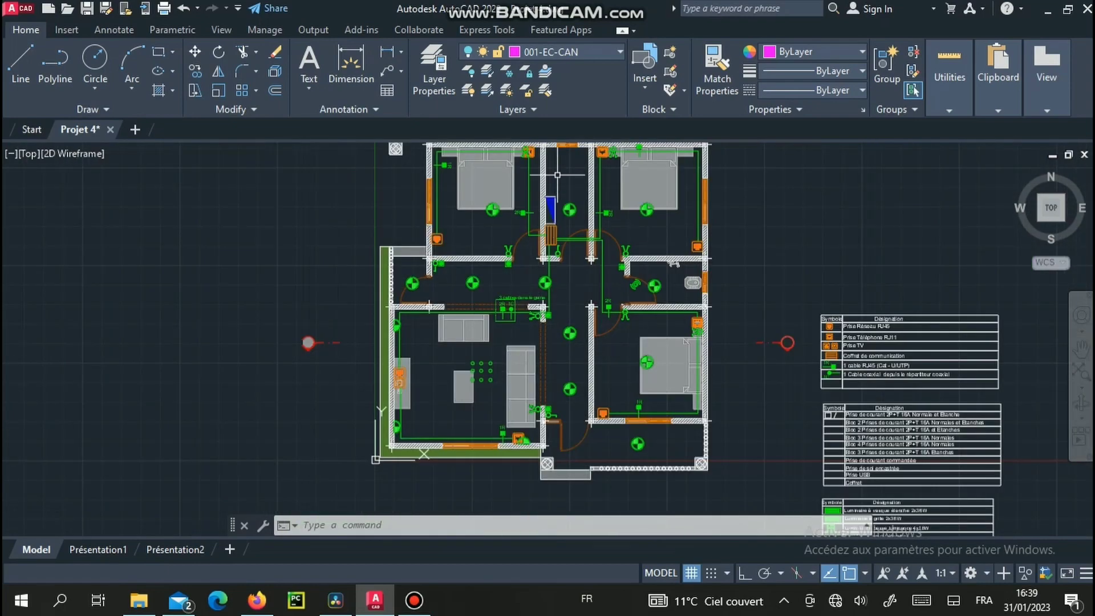
- Create a new layer named 001-cot-ec in the layer manager
left_click(439, 83)
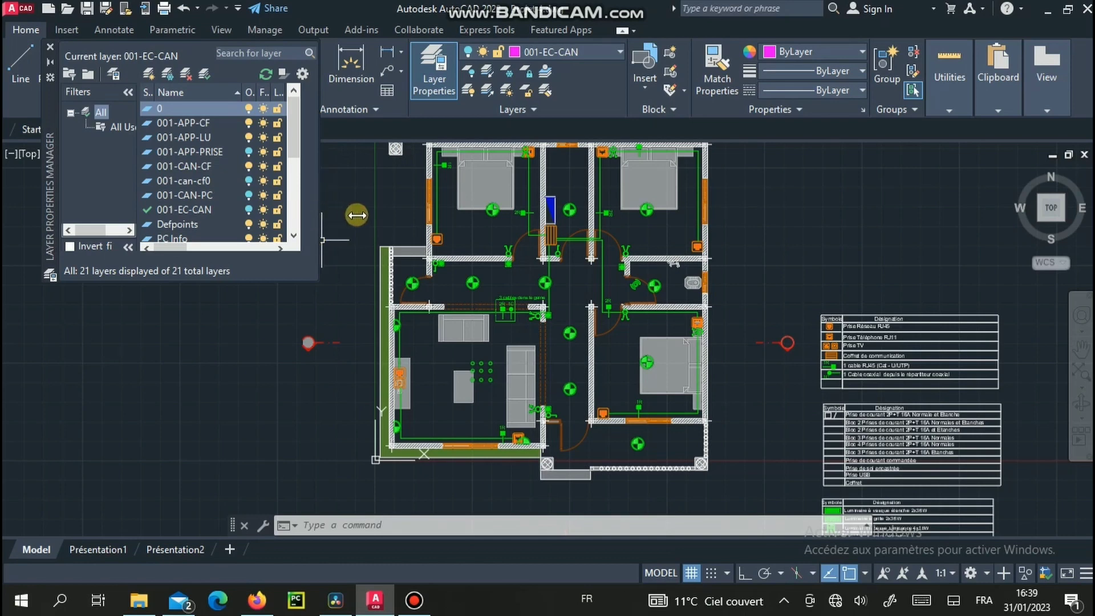
left_click_drag(180, 246, 147, 263)
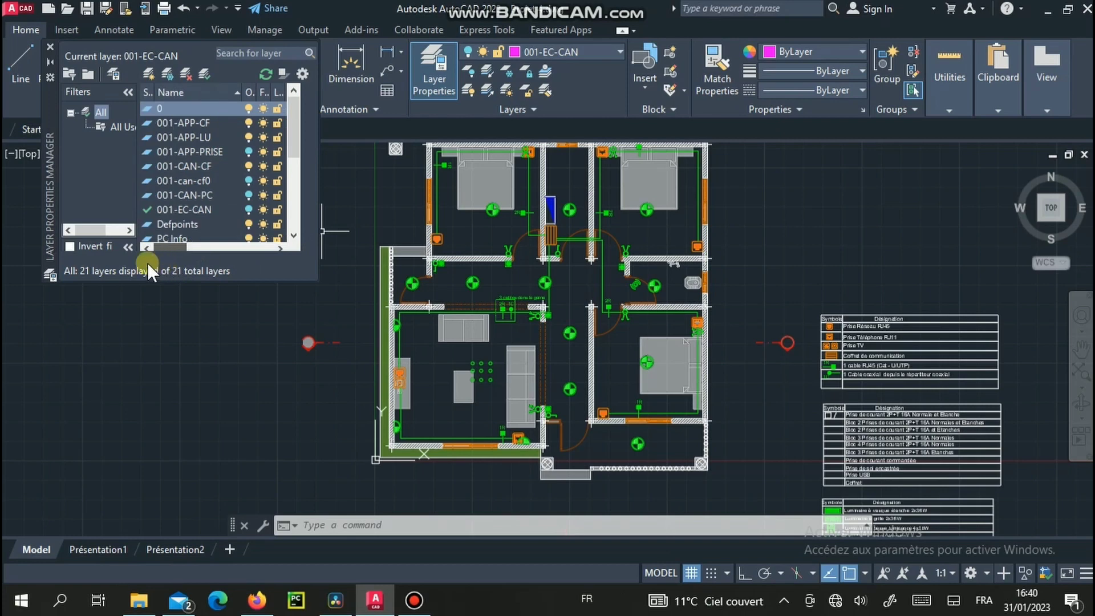
left_click(146, 75)
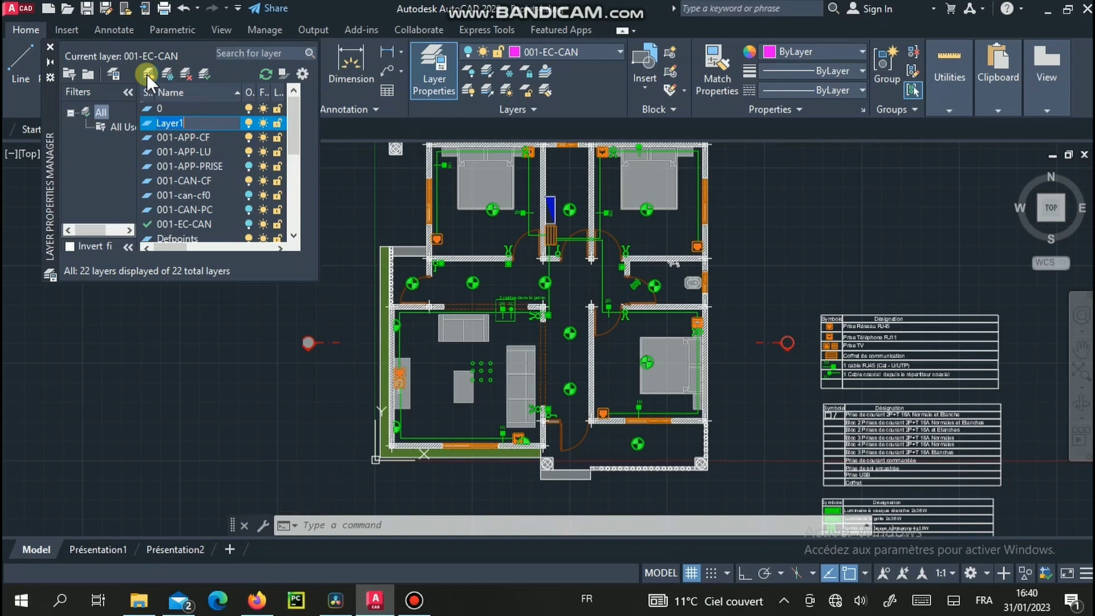
type("001-cot-ec")
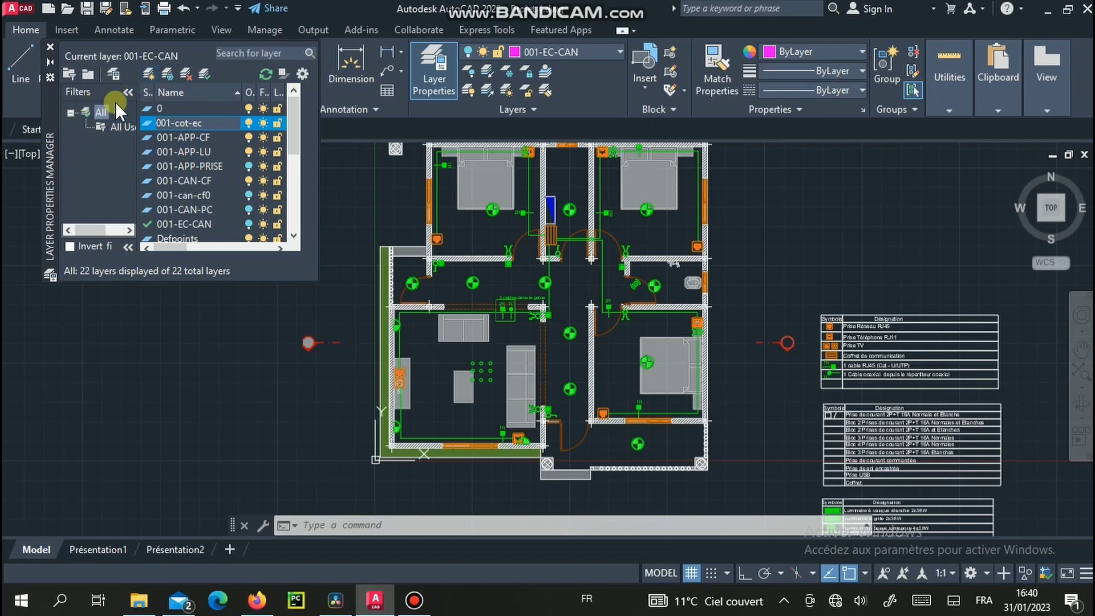
key("Return")
- Set the color of the 001-cot-ec layer to red and close the layer manager
left_click_drag(170, 242, 188, 242)
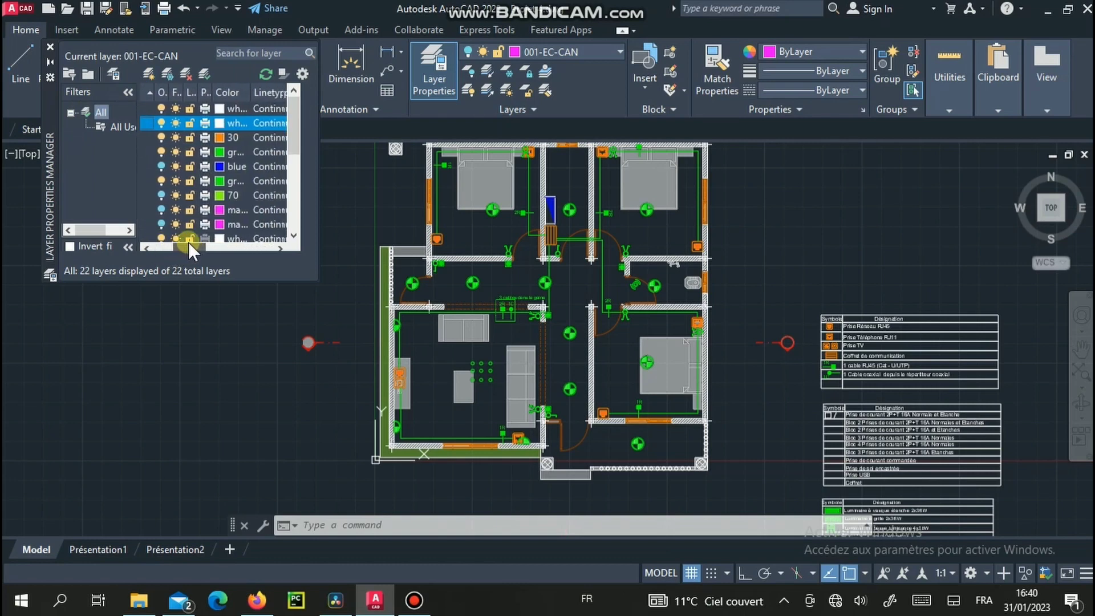
left_click(220, 124)
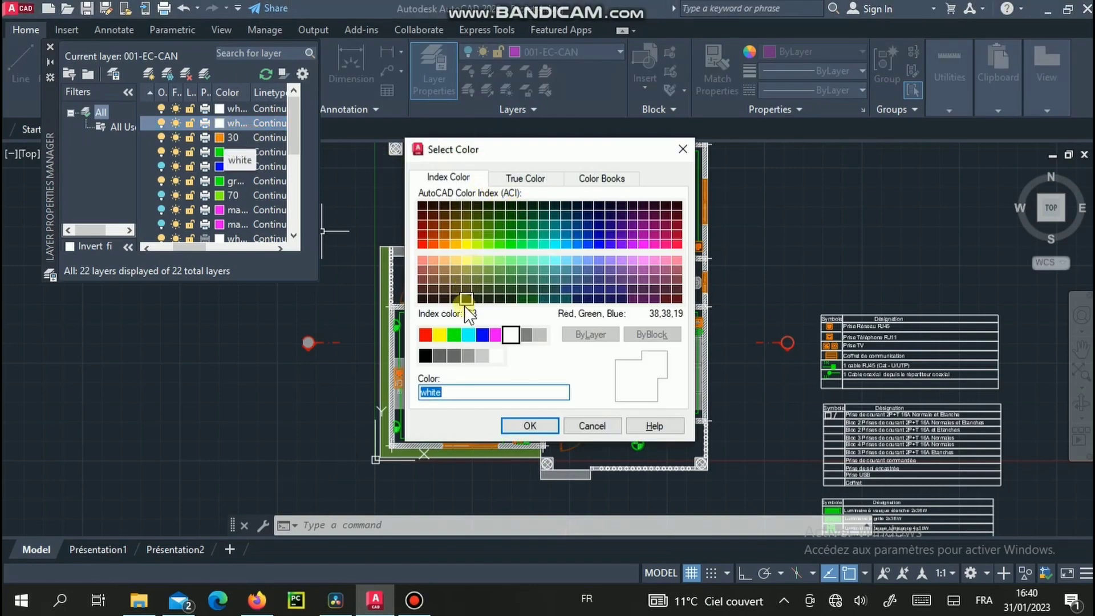
left_click(426, 336)
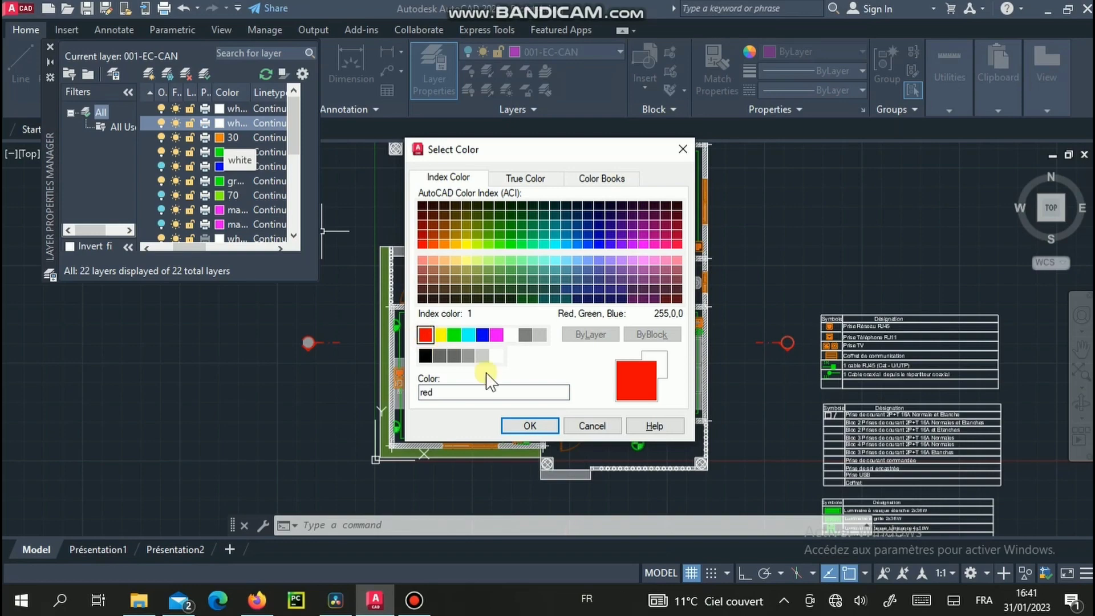
left_click(519, 426)
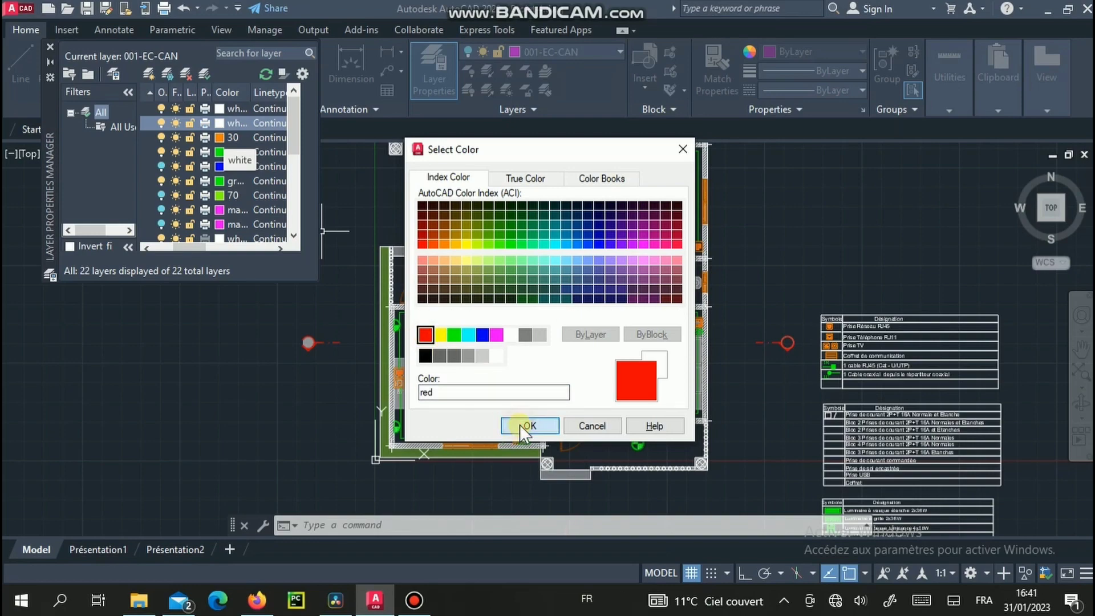
left_click(313, 133)
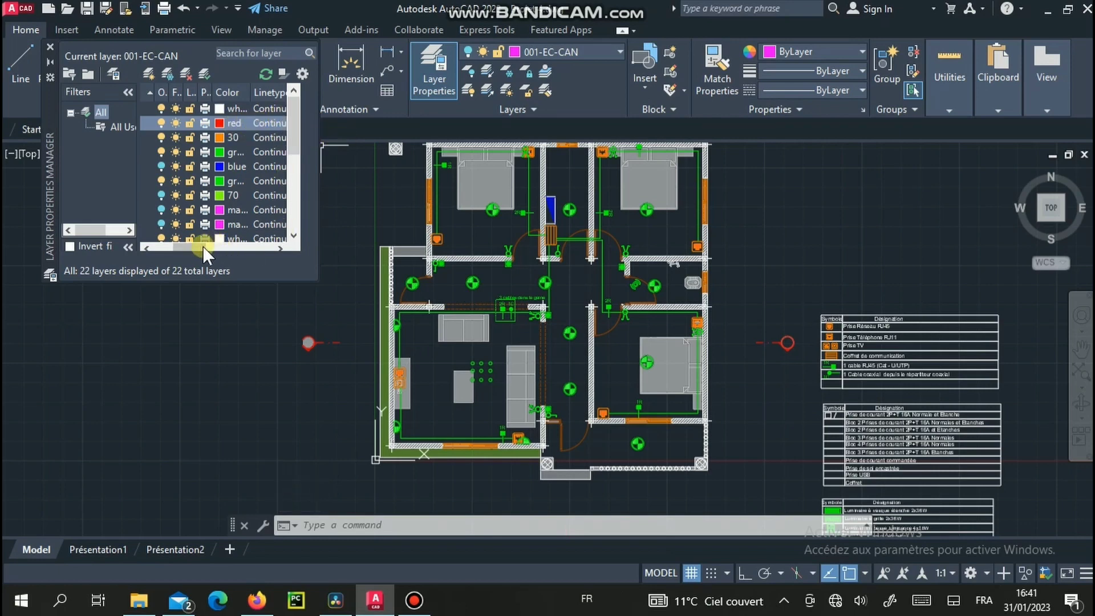
left_click_drag(193, 248, 212, 248)
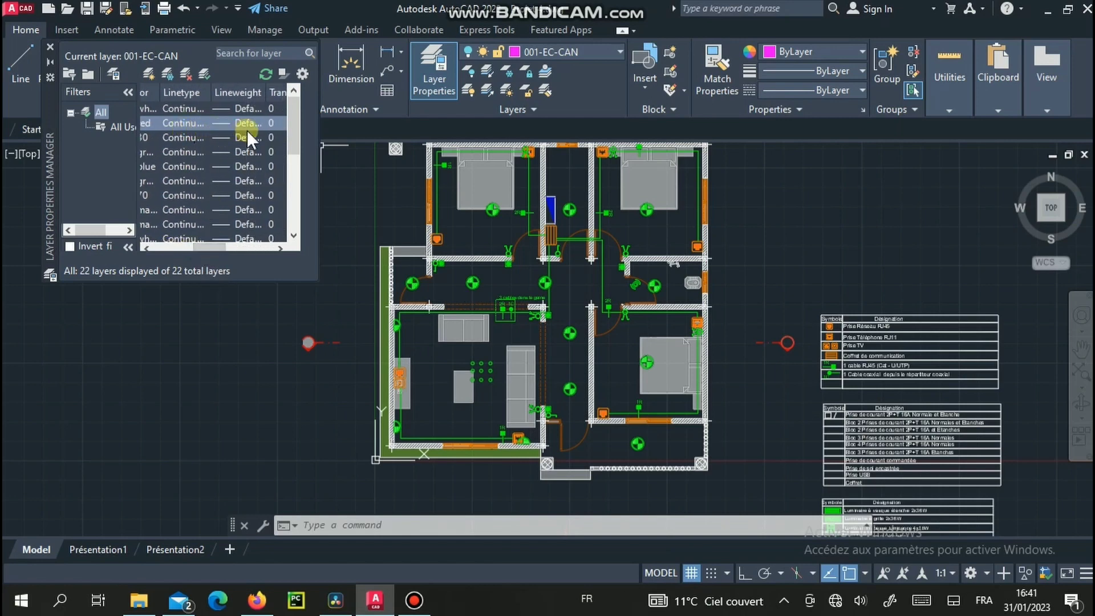
left_click_drag(202, 244, 231, 242)
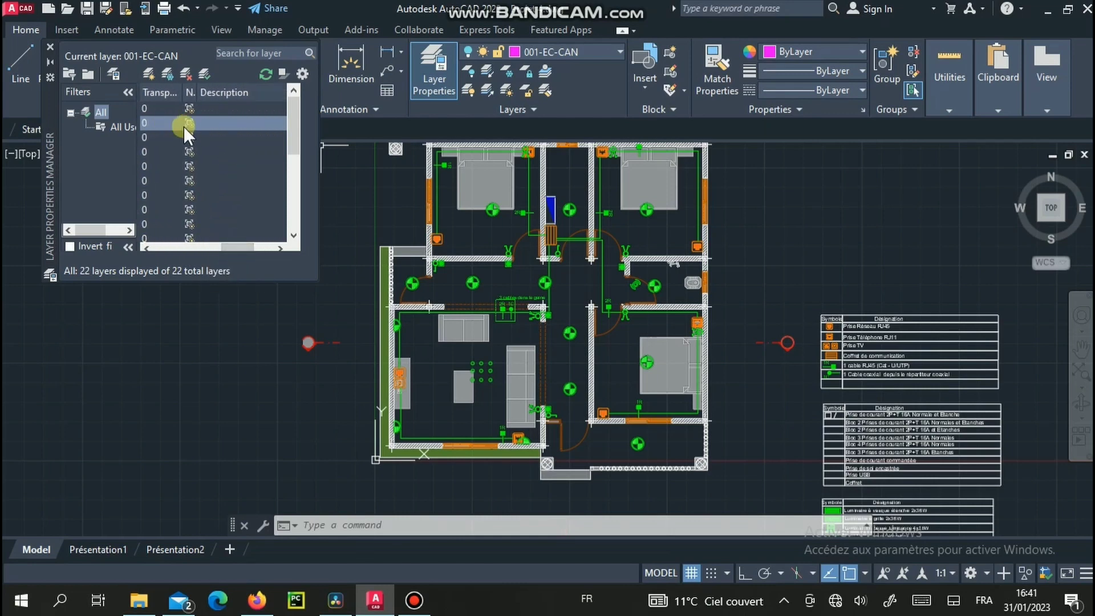
left_click_drag(225, 245, 165, 255)
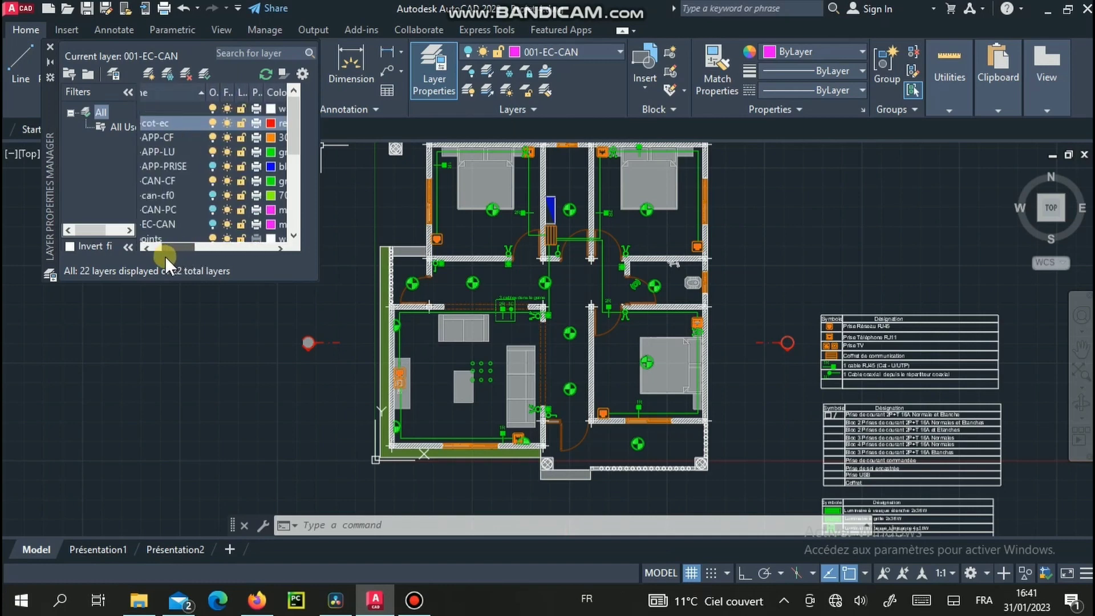
left_click(50, 45)
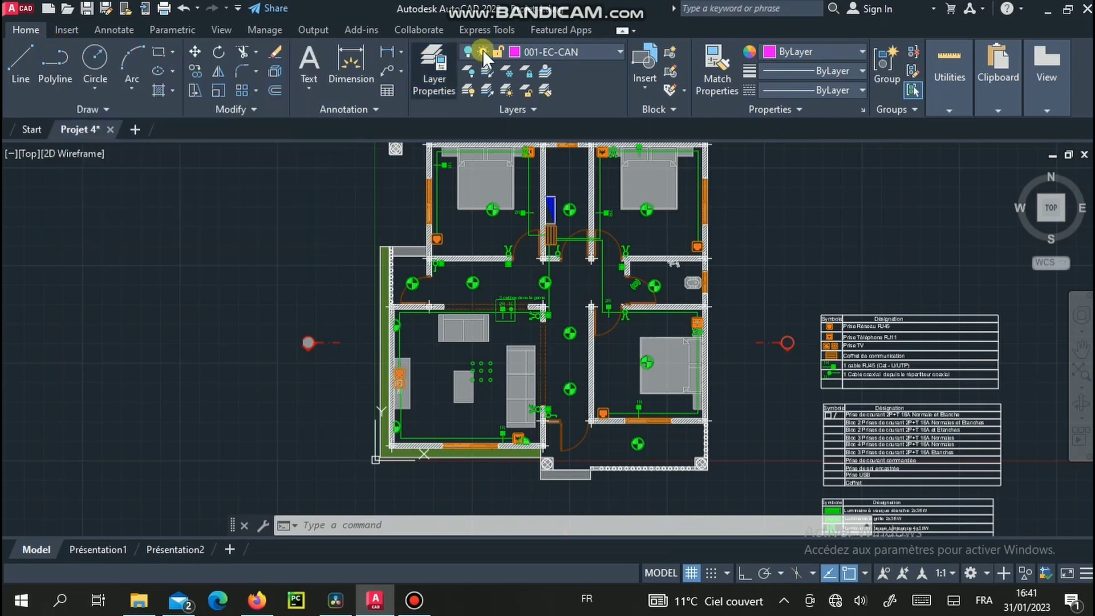
- Make 001-cot-ec the current layer
left_click(558, 51)
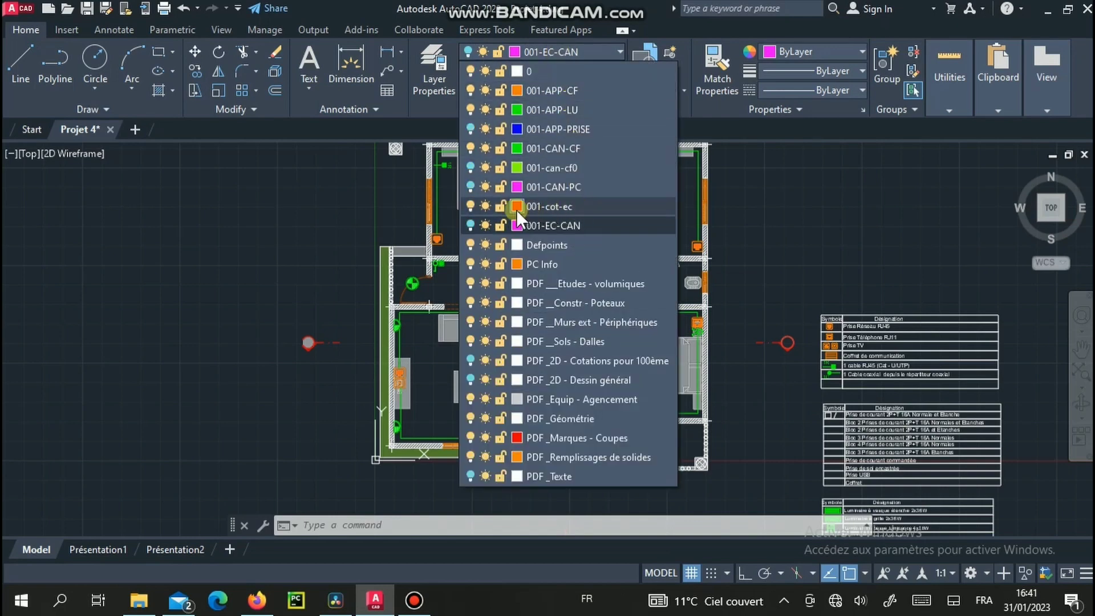
left_click(603, 203)
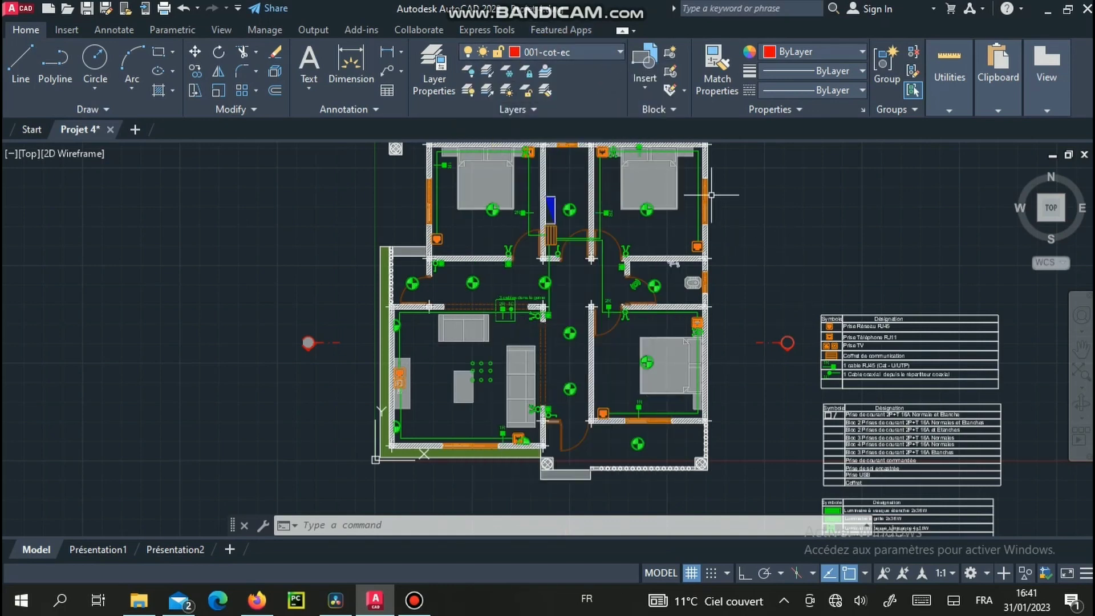
scroll(645, 148, "up", 4)
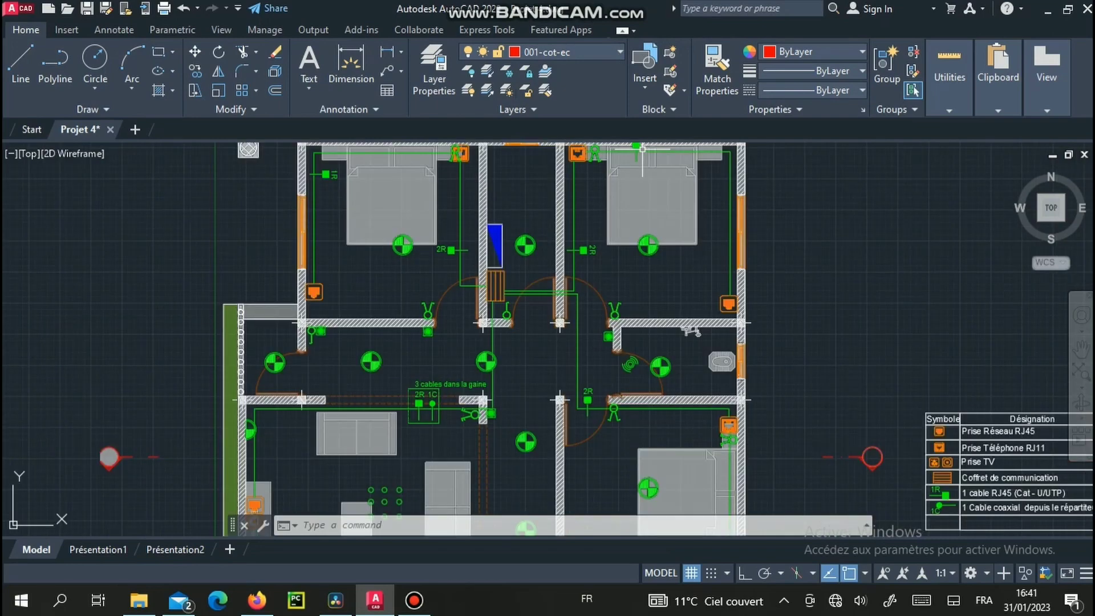
scroll(589, 158, "down", 4)
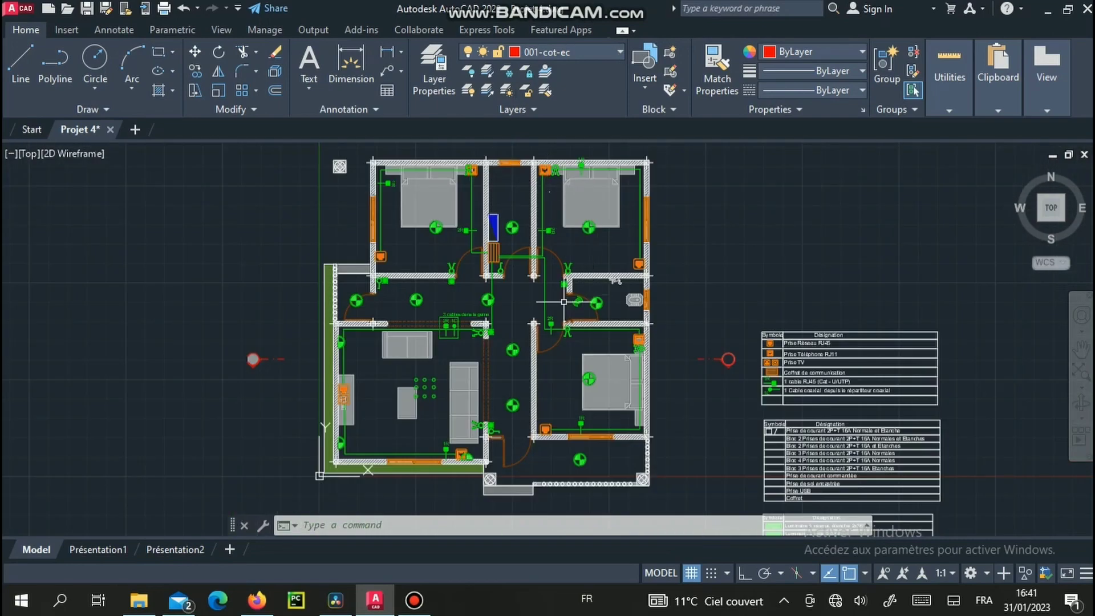
middle_click_drag(563, 303, 575, 273)
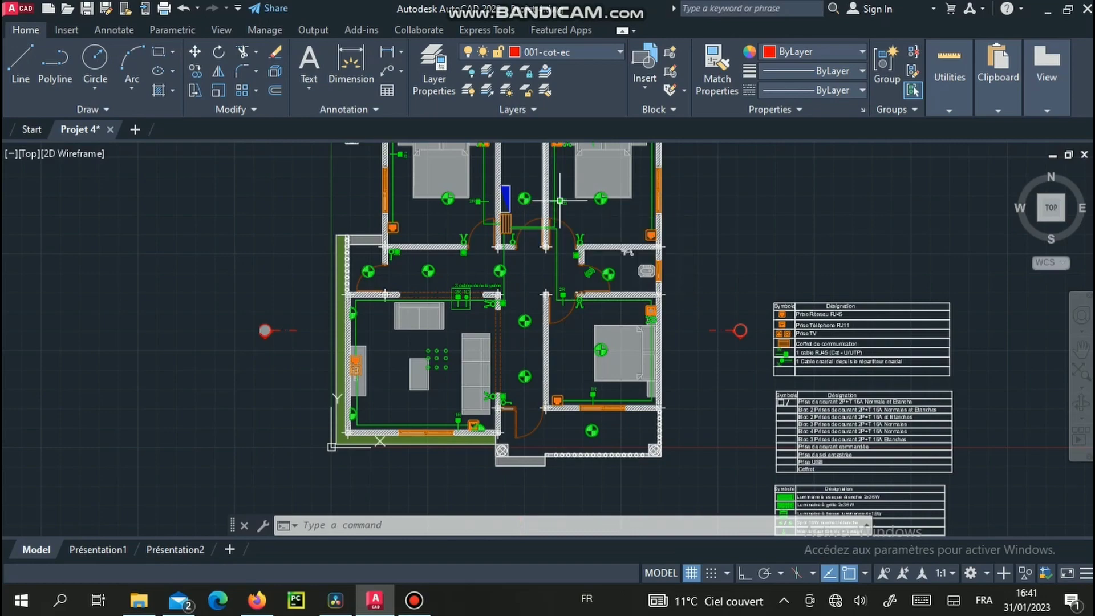
scroll(556, 196, "up", 4)
scroll(557, 196, "down", 4)
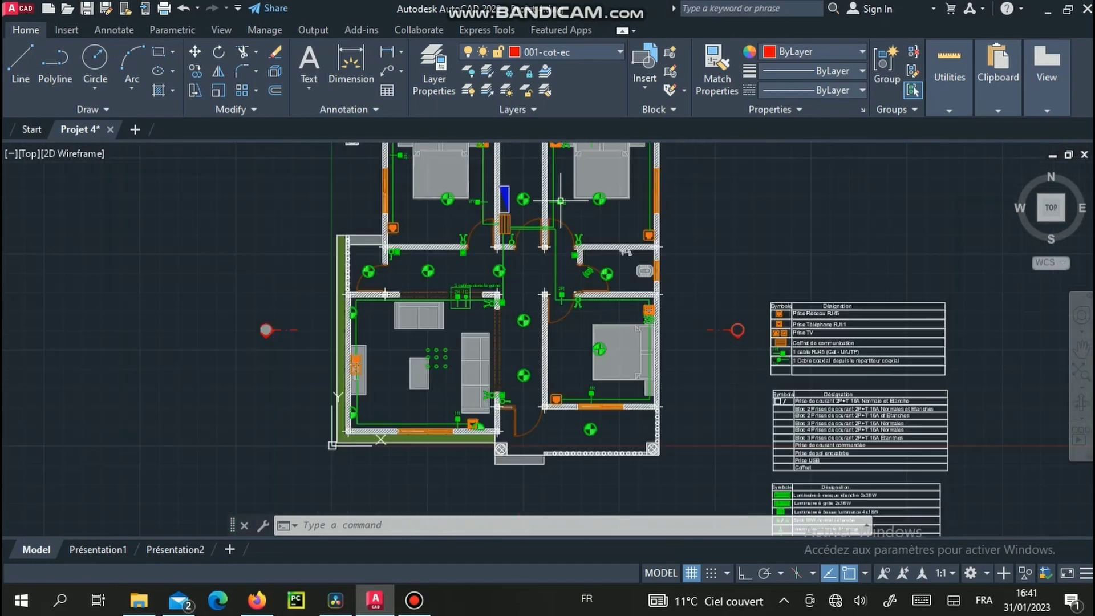
- Draw a test circle on the 001-cot-ec layer in the empty area east of the house plan
left_click(102, 59)
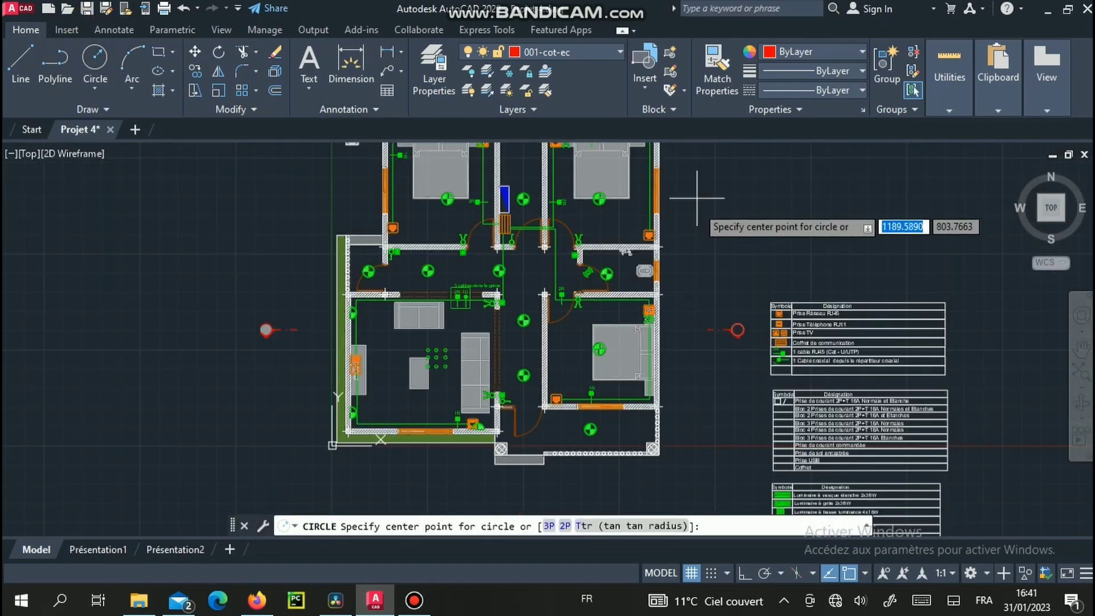
left_click(700, 217)
scroll(713, 218, "up", 3)
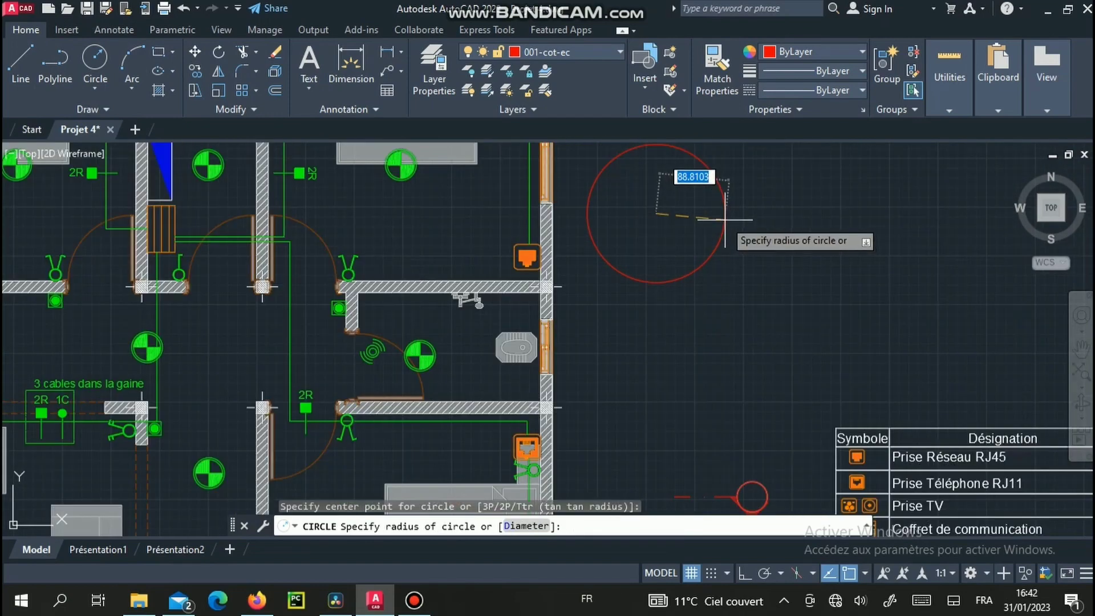
scroll(713, 300, "down", 3)
scroll(713, 300, "up", 3)
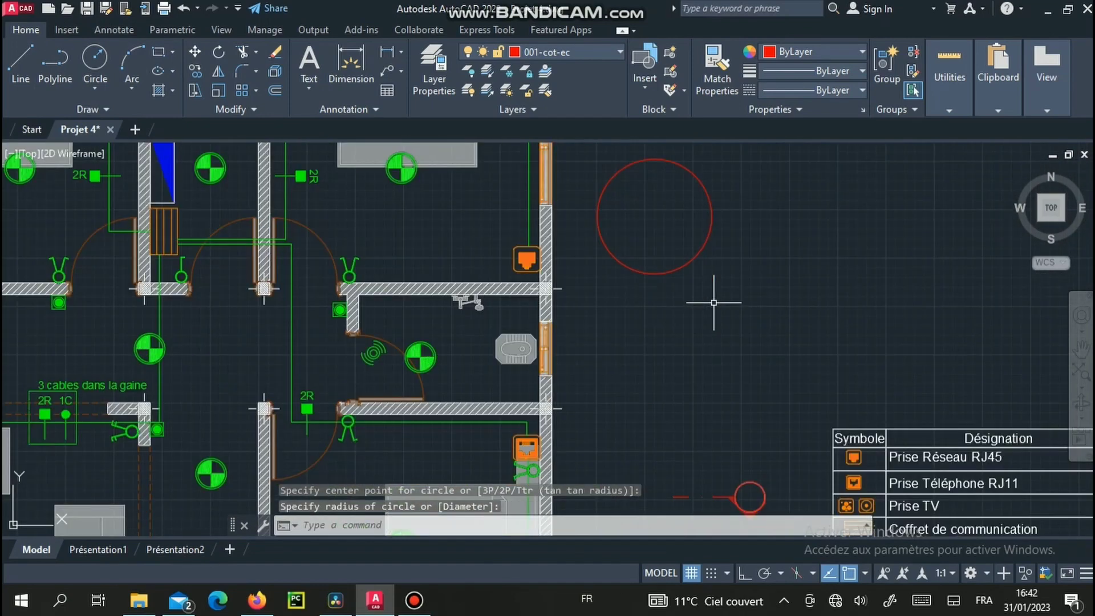
- Erase the red test circle beside the house plan
left_click(714, 303)
mouse_move(713, 302)
left_mouse_down()
mouse_move(690, 245)
mouse_move(657, 245)
left_mouse_up()
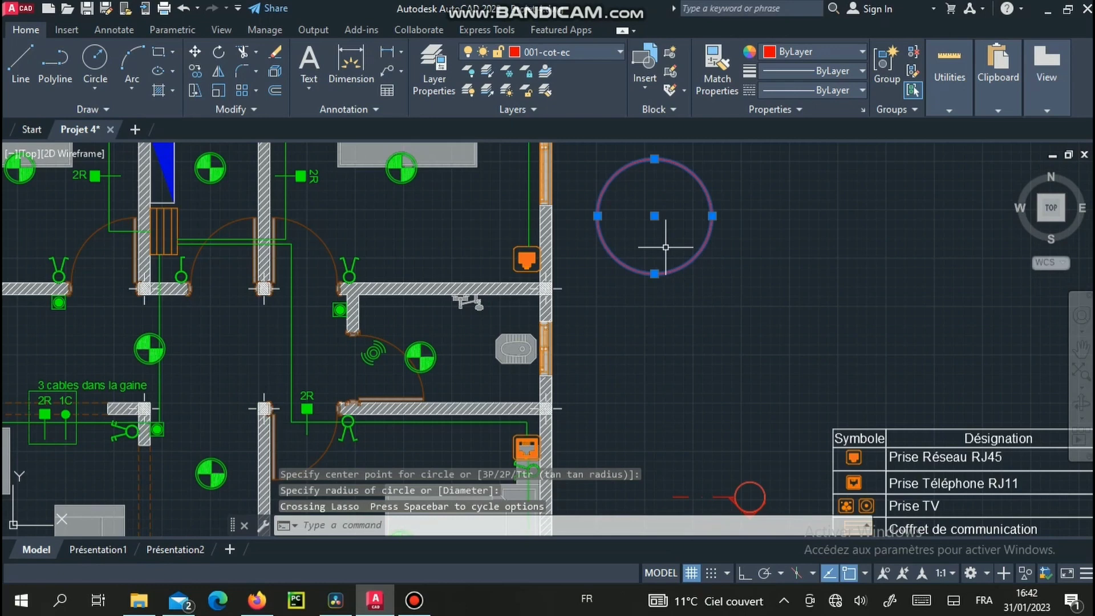
key("Delete")
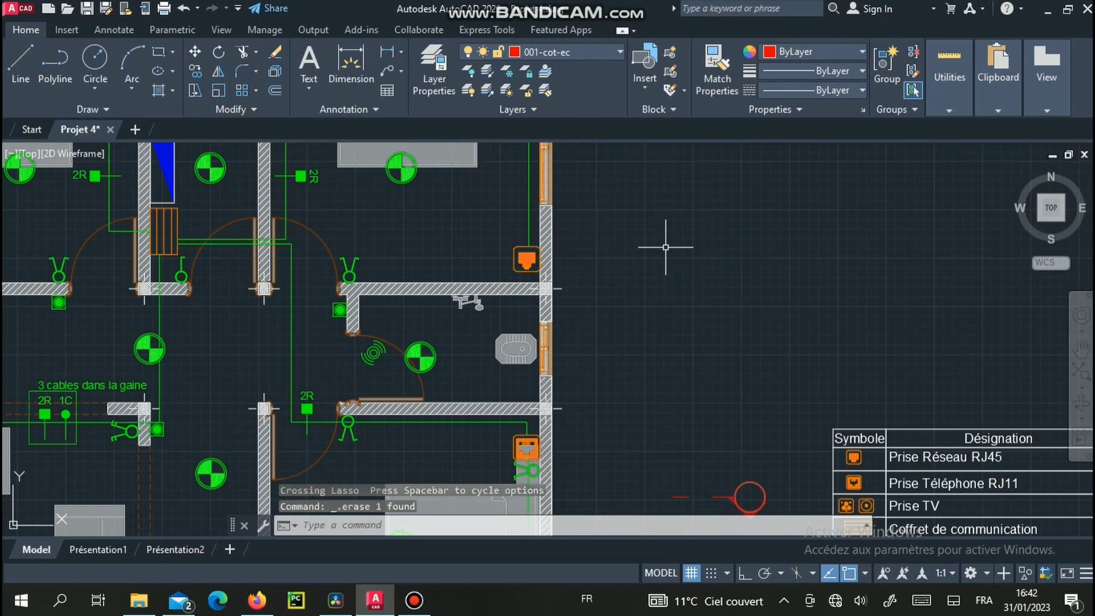
- Draw a closed triangular polyline on the 001-cot-ec layer in the empty area east of the house plan
left_click(54, 64)
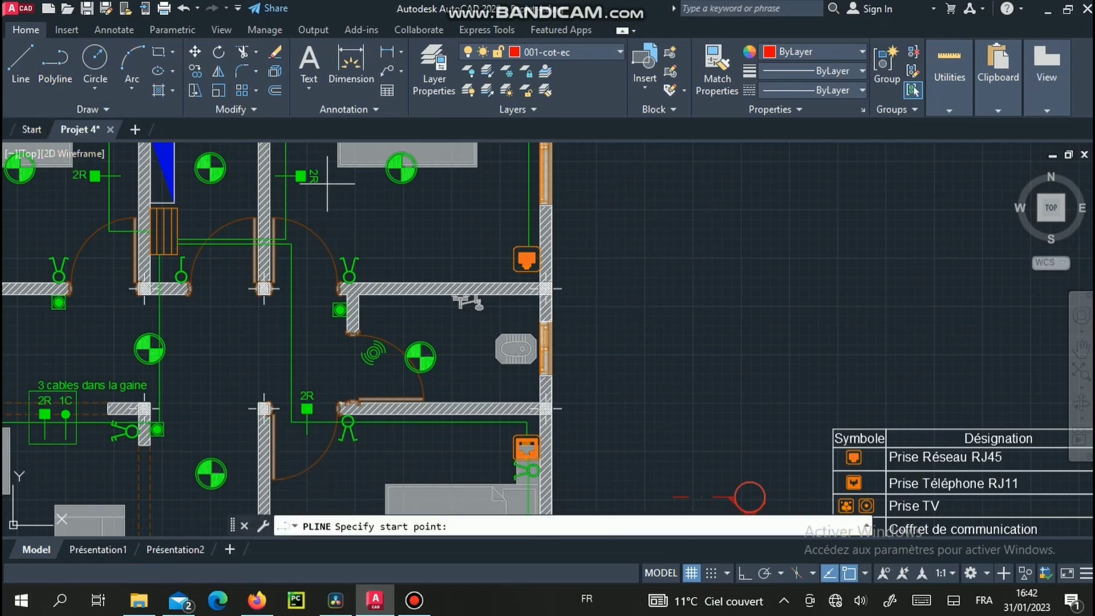
left_click(657, 244)
left_click(644, 303)
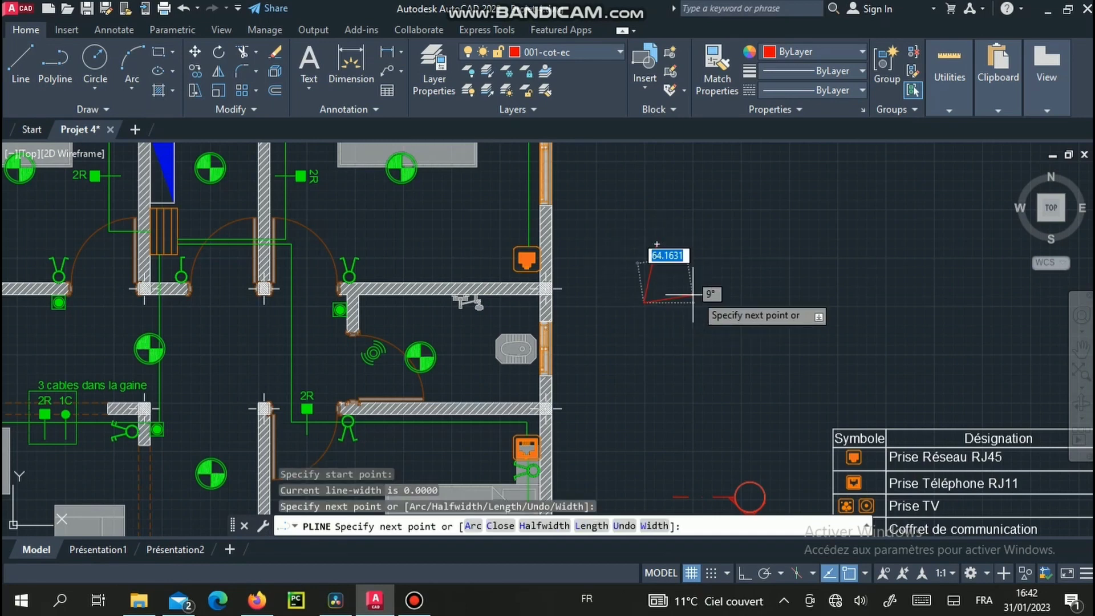
left_click(727, 270)
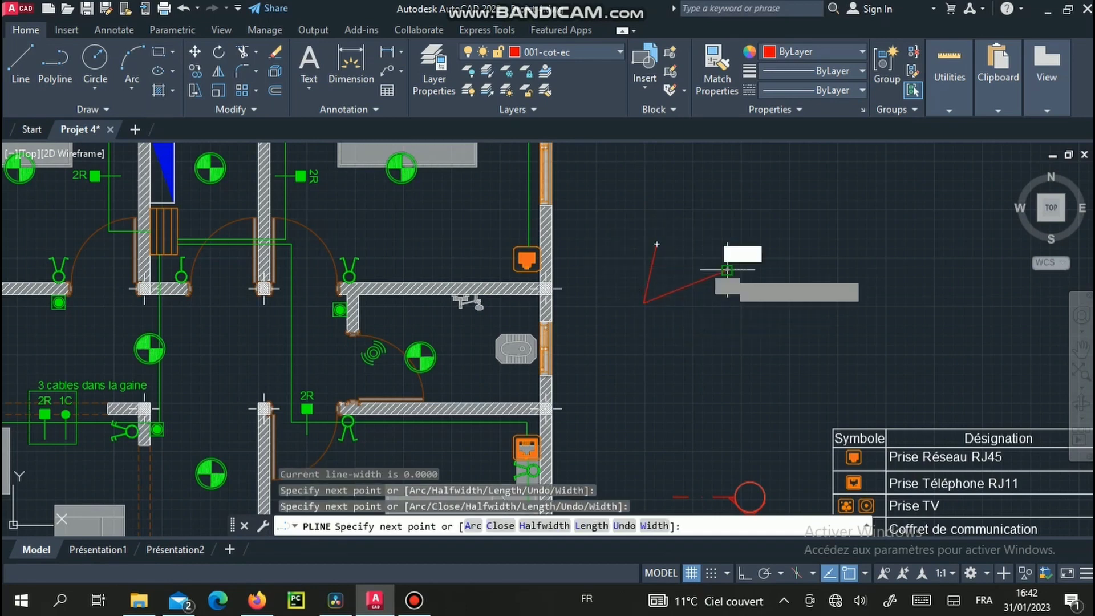
left_click(657, 244)
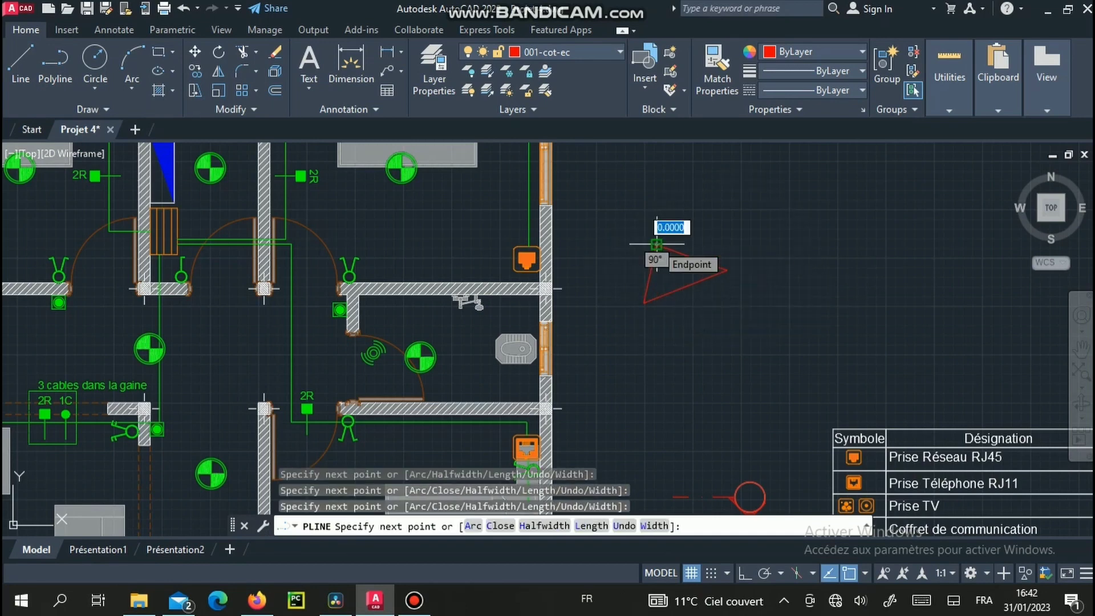
key("Escape")
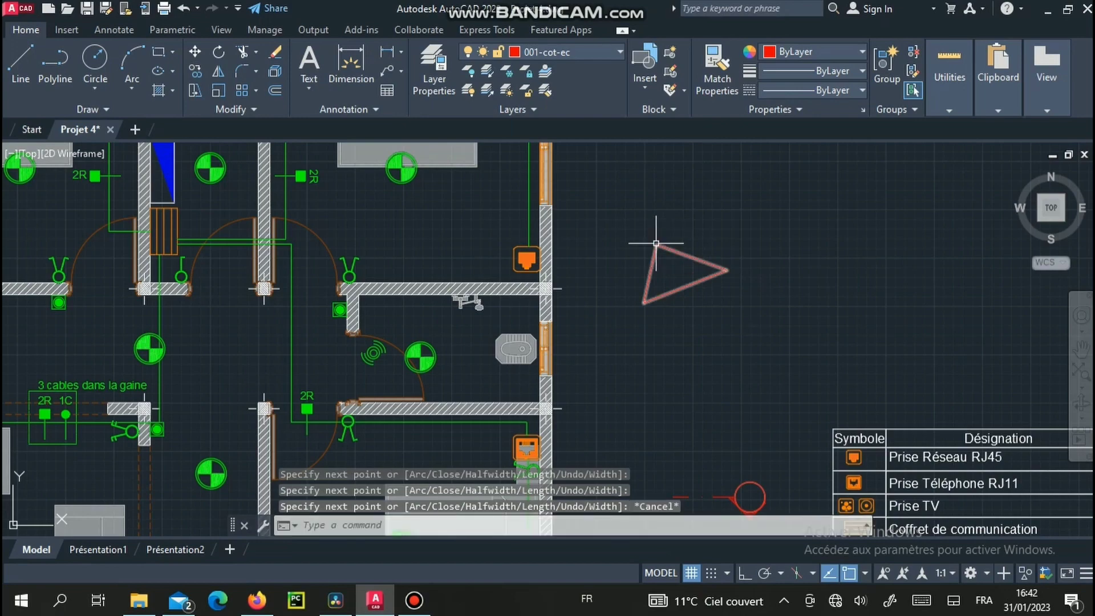
- Turn off the 001-APP-LU, 001-APP-CF and 001-CAN-CF layers
scroll(656, 244, "down", 4)
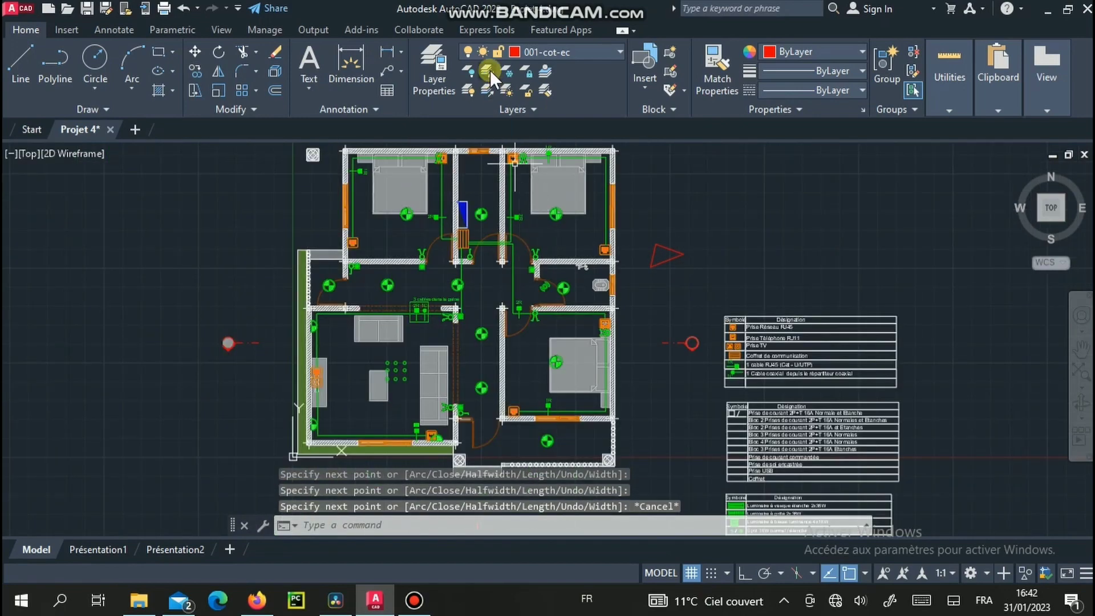
left_click(592, 49)
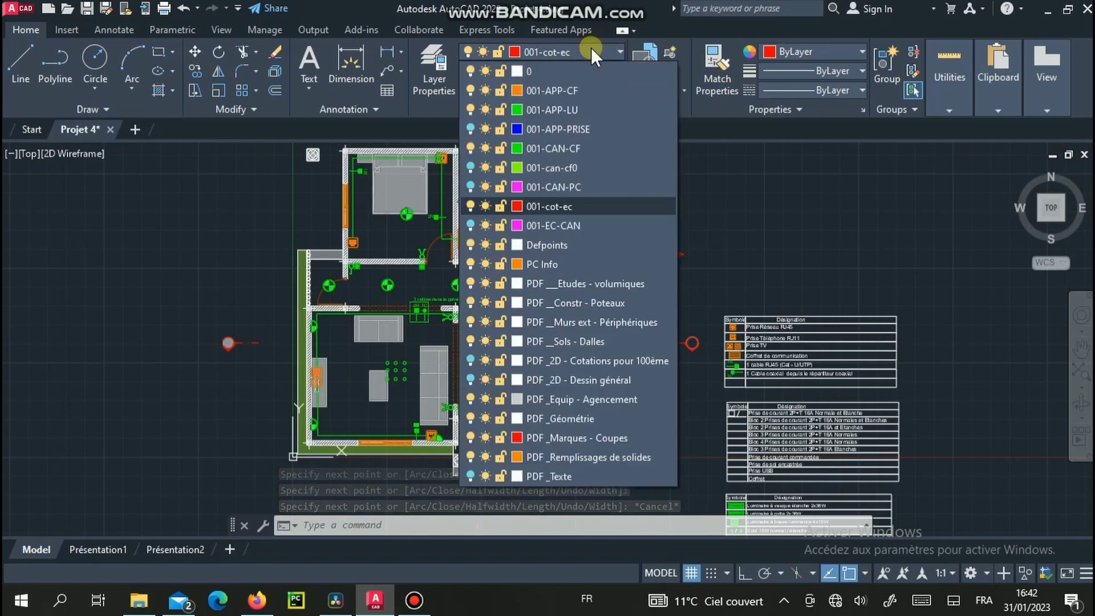
left_click(468, 186)
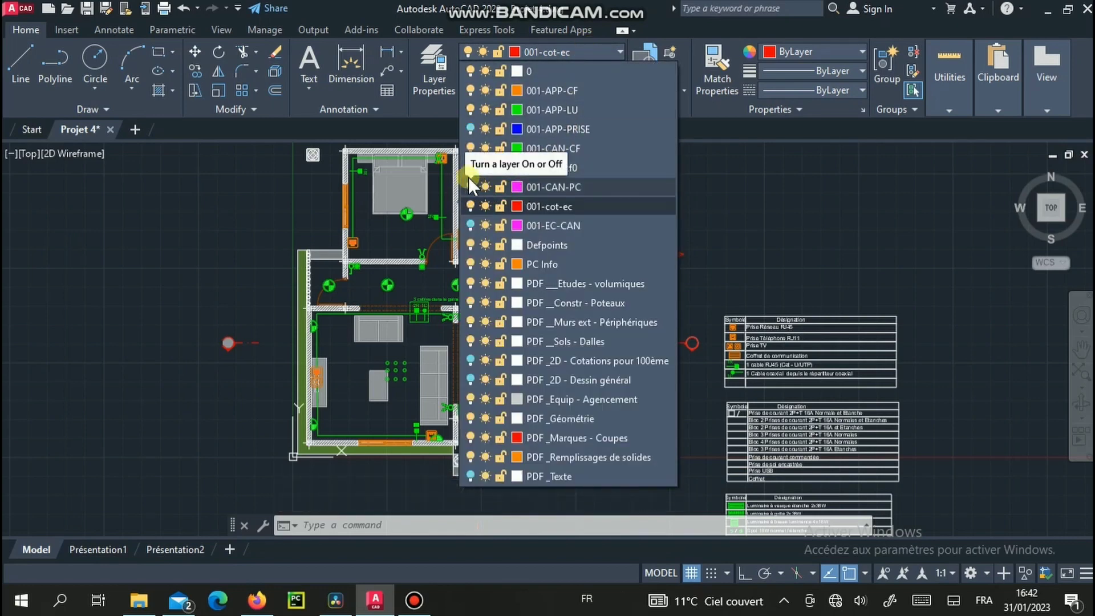
left_click(470, 108)
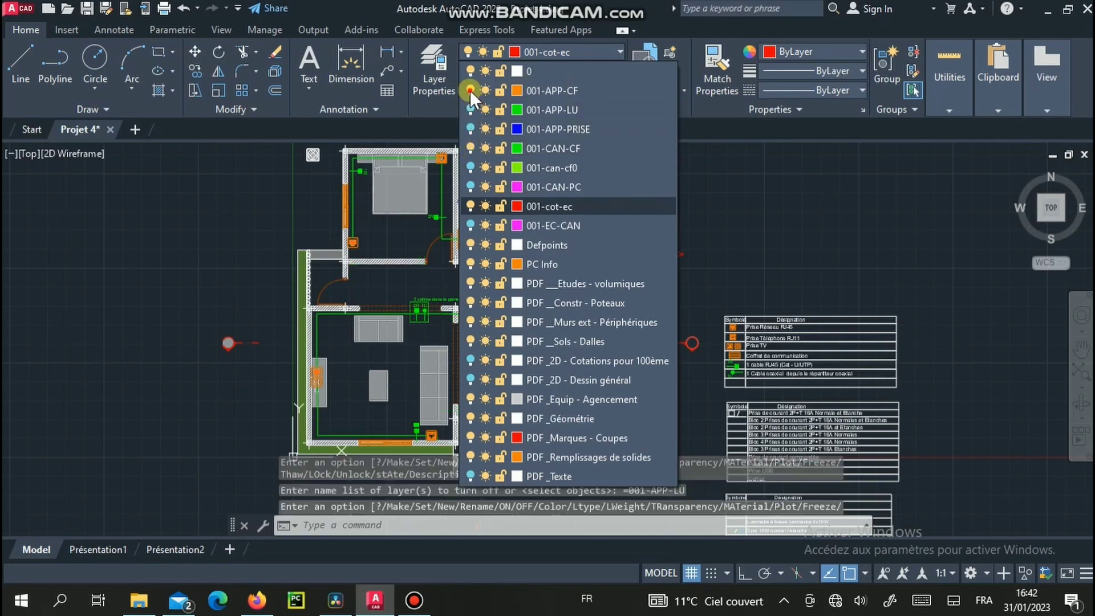
left_click(470, 90)
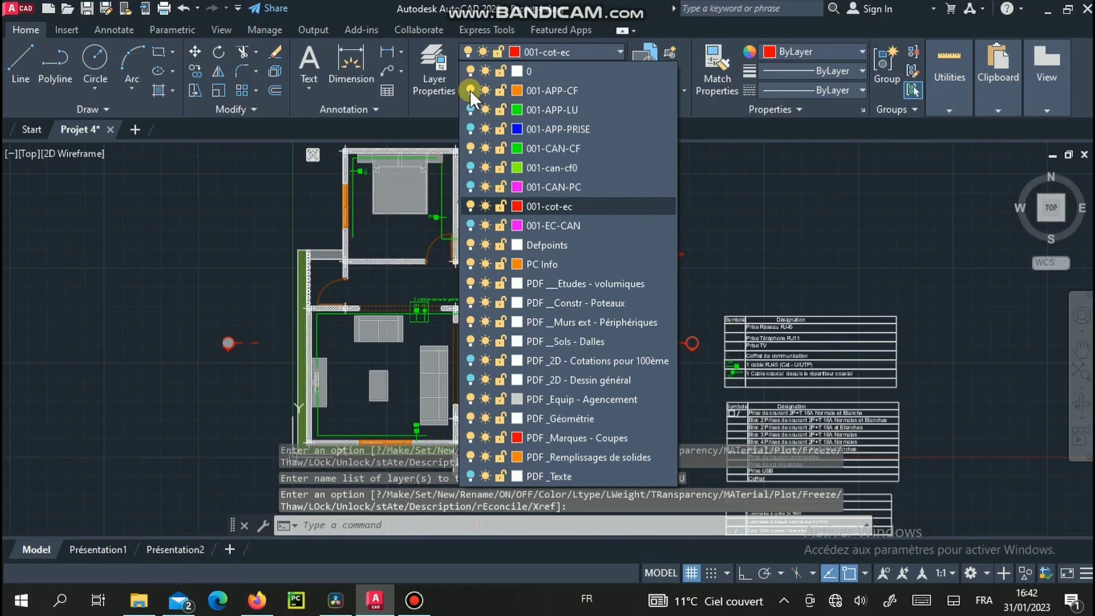
left_click(469, 146)
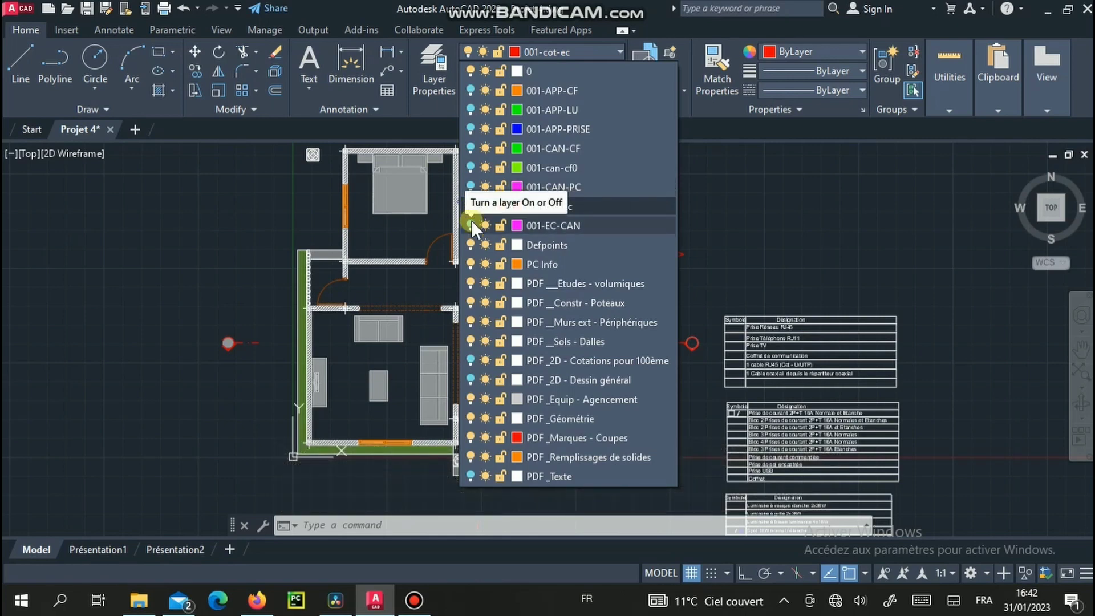
- Turn the 001-APP-LU layer back on and bring the whole house plan into view
left_click(468, 110)
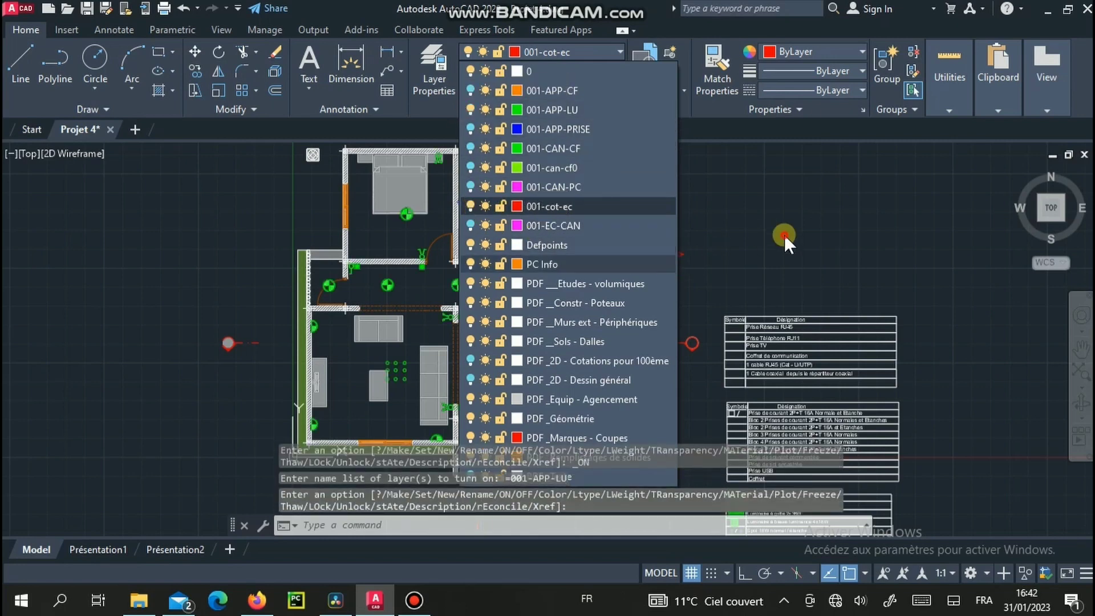
left_click(782, 235)
scroll(539, 232, "up", 5)
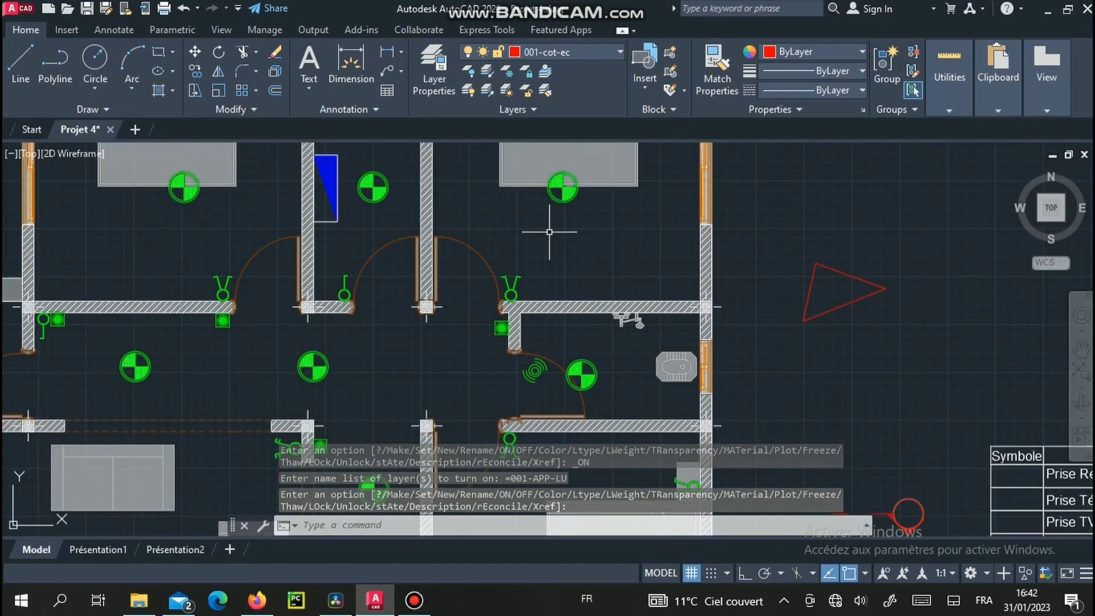
scroll(509, 230, "down", 5)
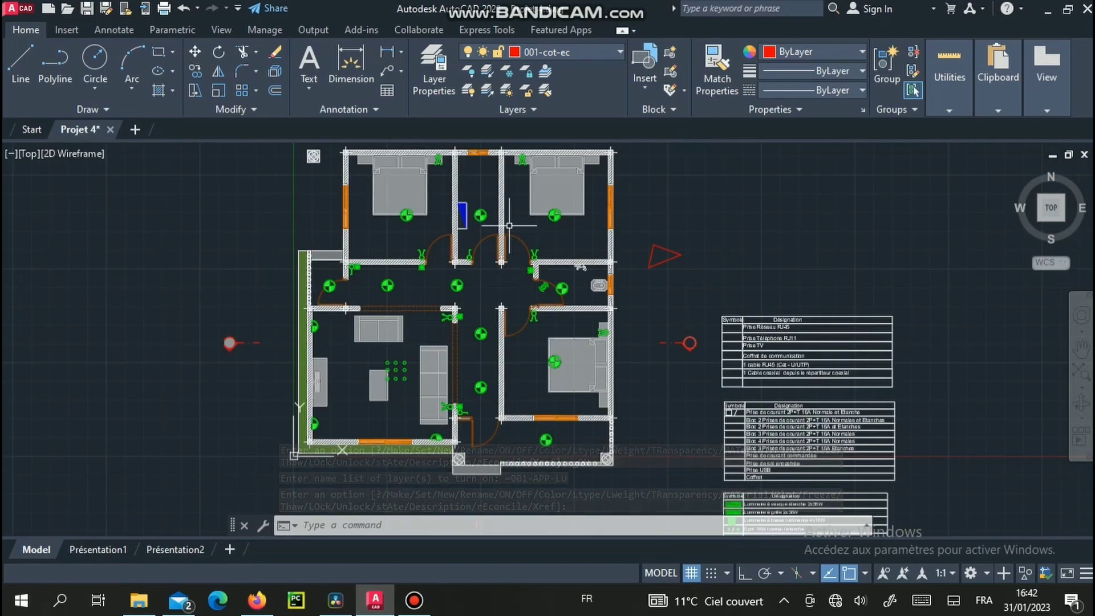
middle_click_drag(522, 259, 533, 282)
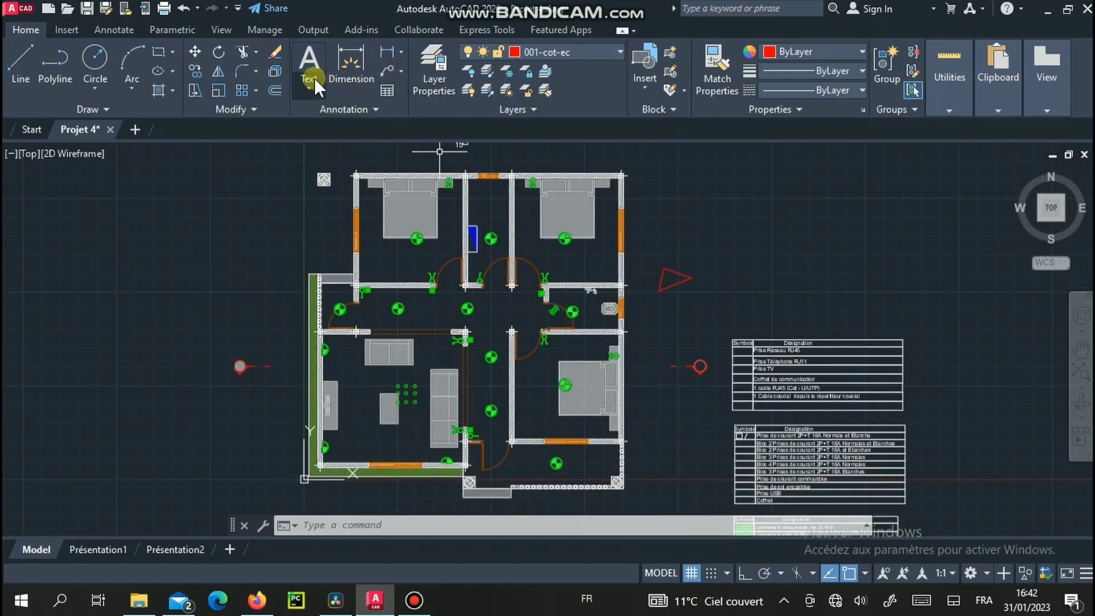
- Start a dimension at the partition wall east of the northwest bedroom and turn object snap off
left_click(358, 68)
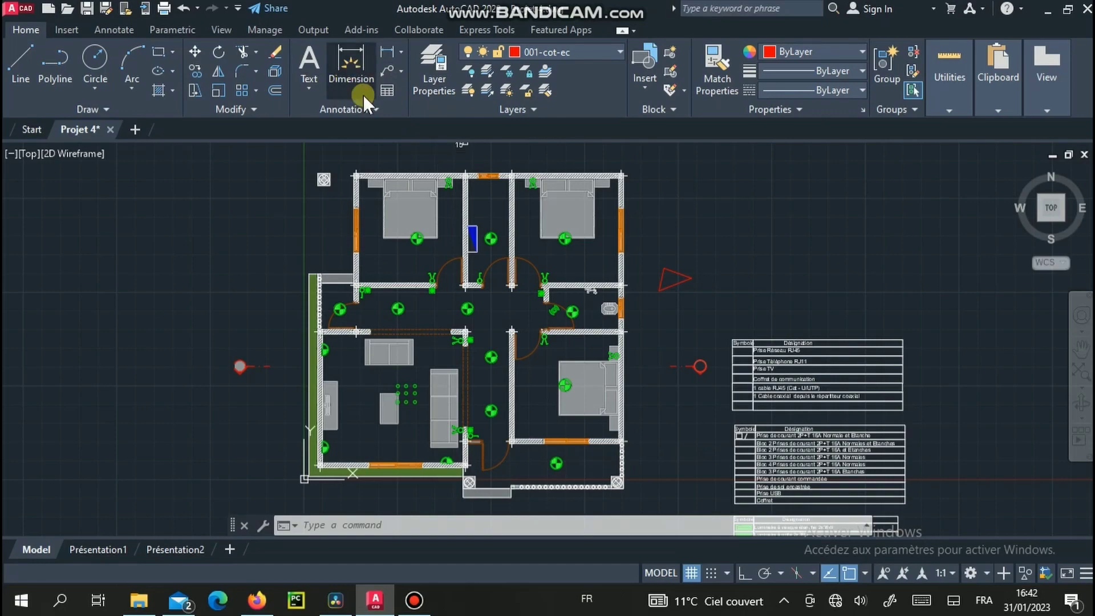
scroll(425, 252, "up", 4)
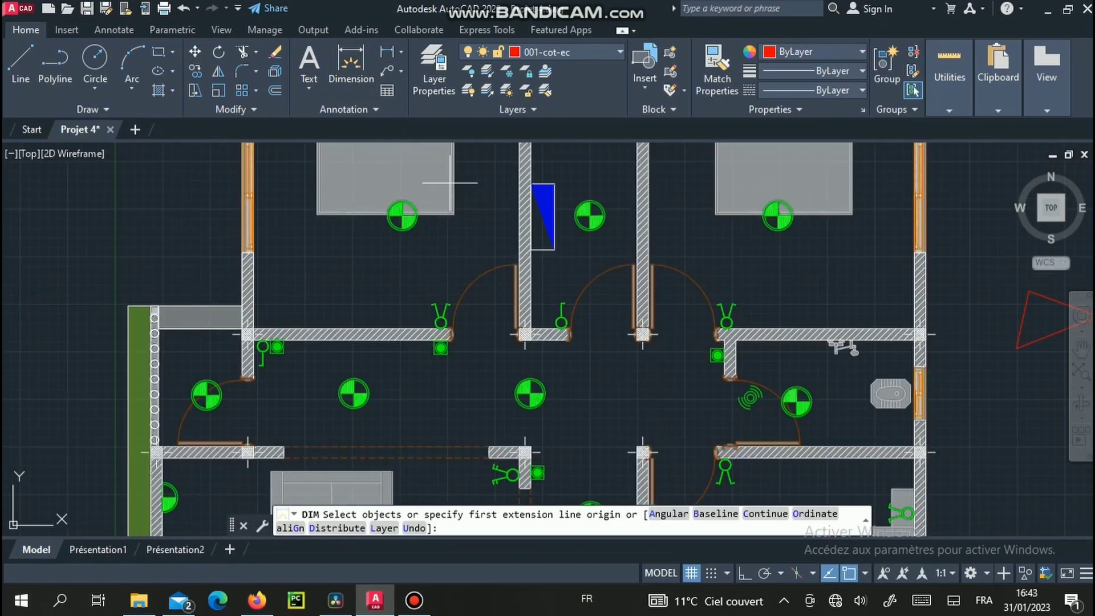
scroll(465, 406, "down", 5)
key("Return")
key("Escape")
scroll(487, 297, "up", 8)
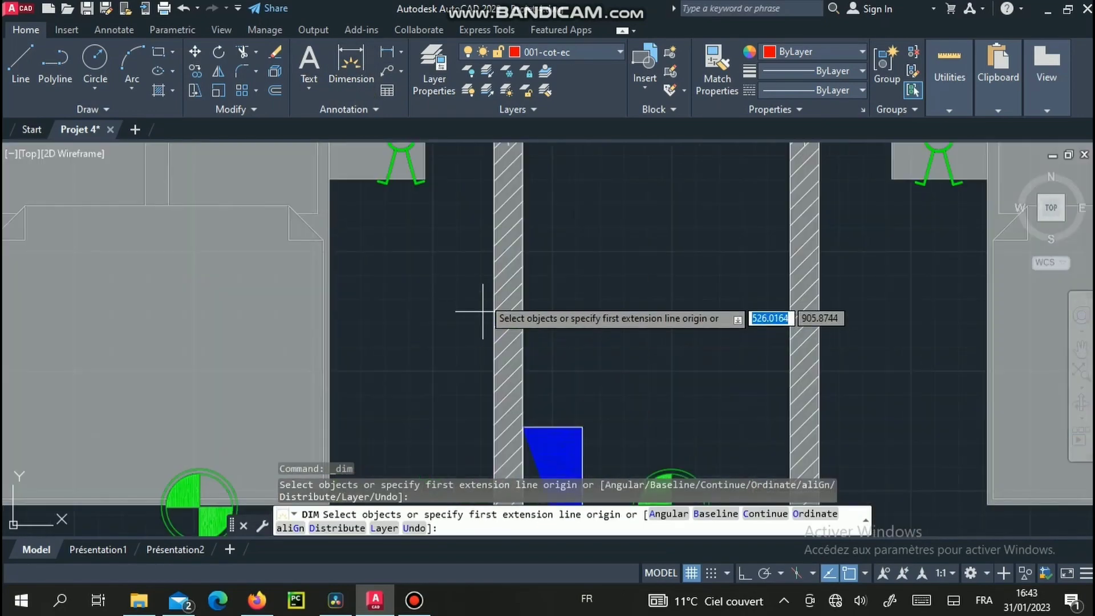
middle_click_drag(459, 252, 530, 433)
scroll(562, 331, "up", 6)
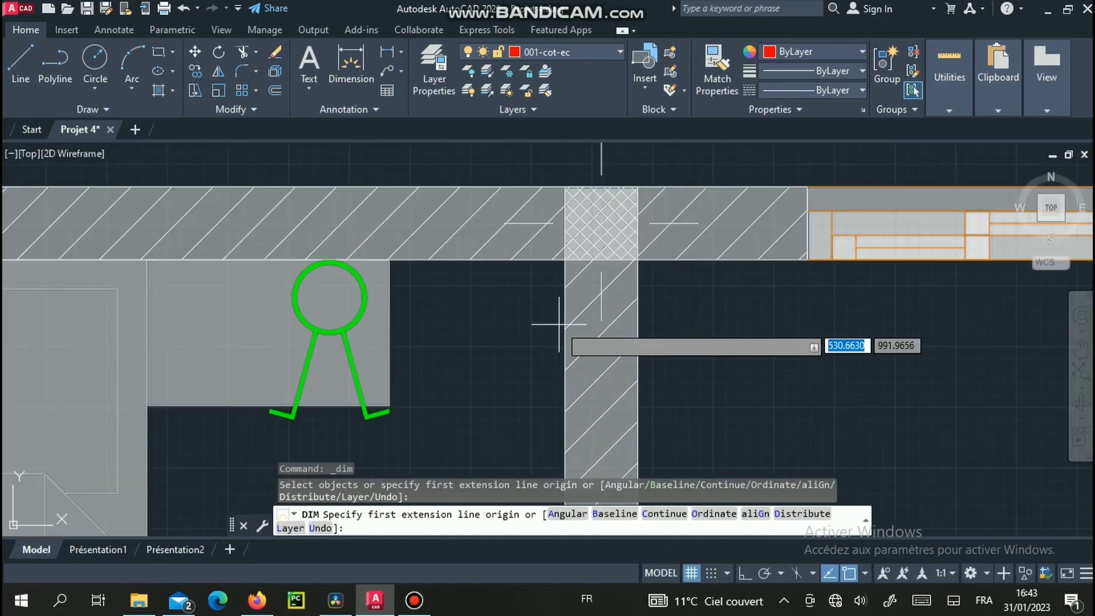
key("Return")
key("Escape")
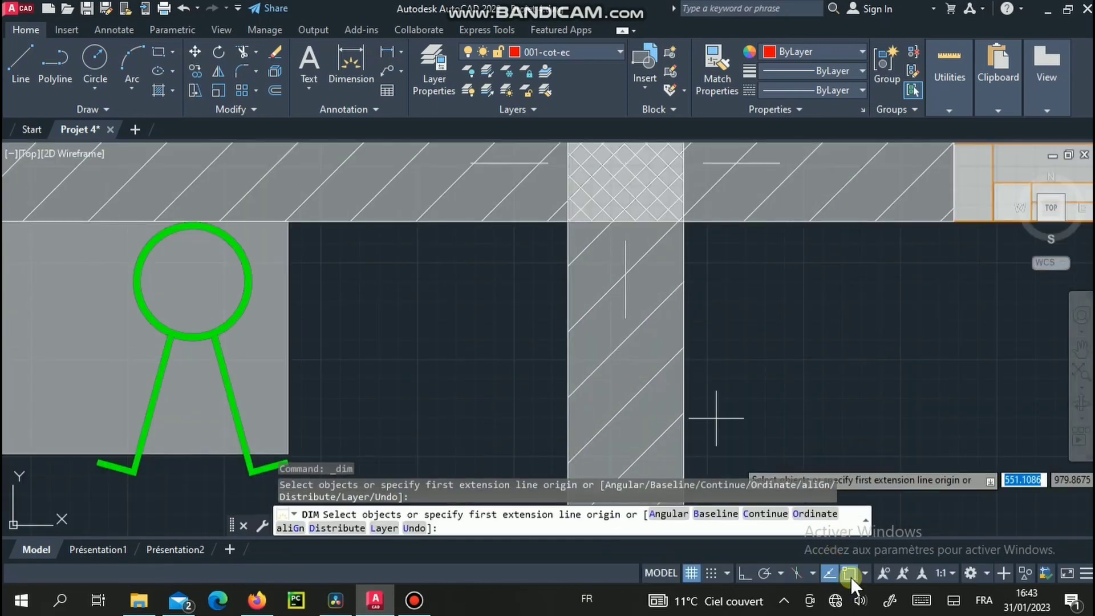
left_click(851, 575)
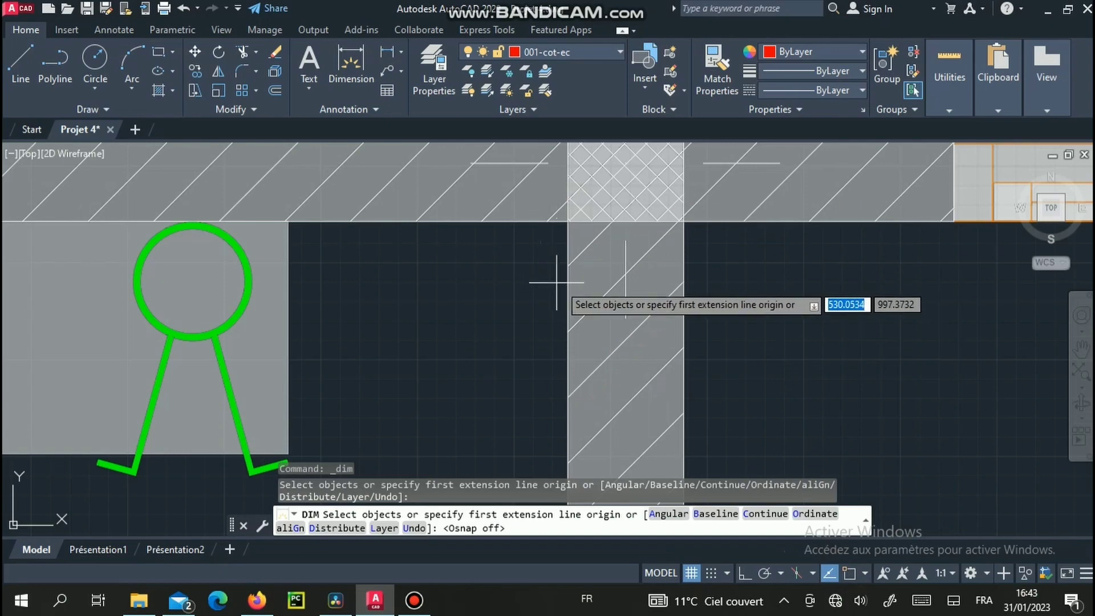
- With ortho on, dimension the horizontal distance from the partition wall to the green symbol beside the bed, placing the dimension line below it
key("Return")
scroll(566, 291, "up", 4)
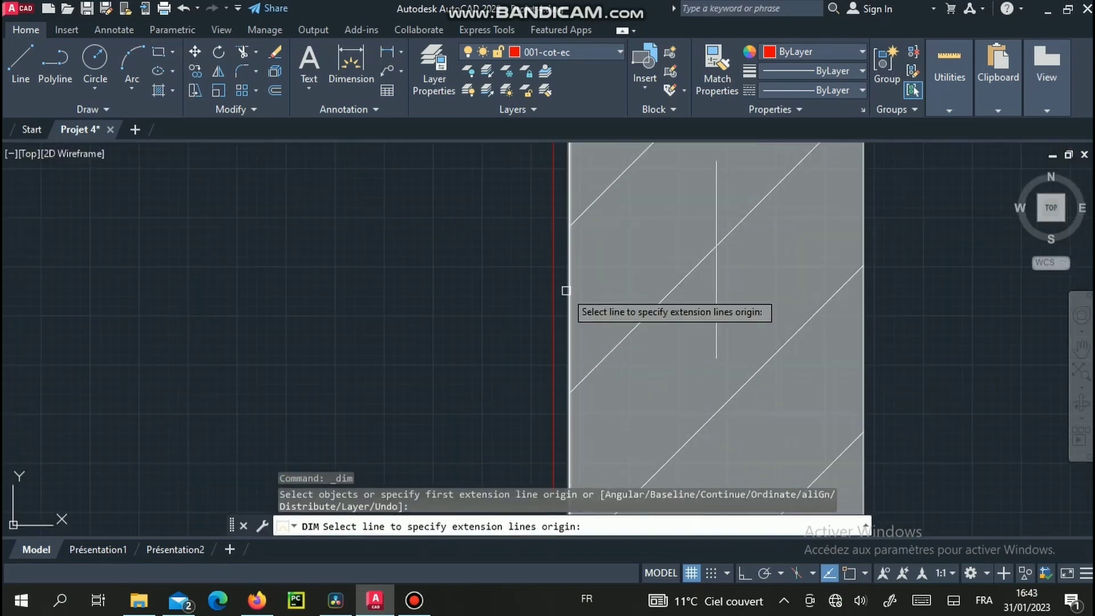
key("Escape")
left_click(559, 270)
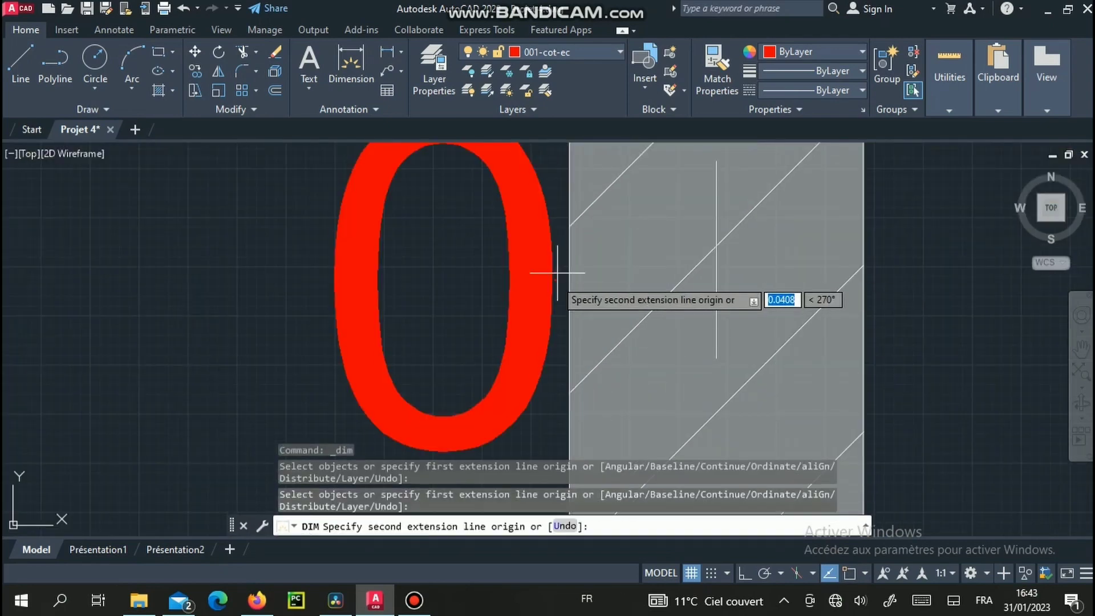
scroll(556, 273, "down", 4)
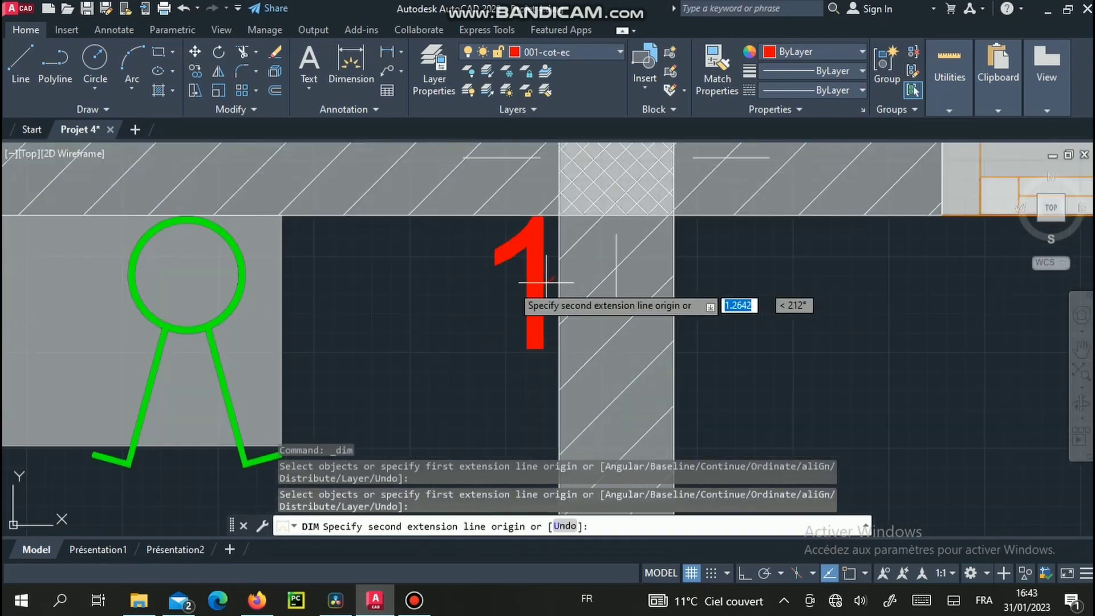
left_click(743, 573)
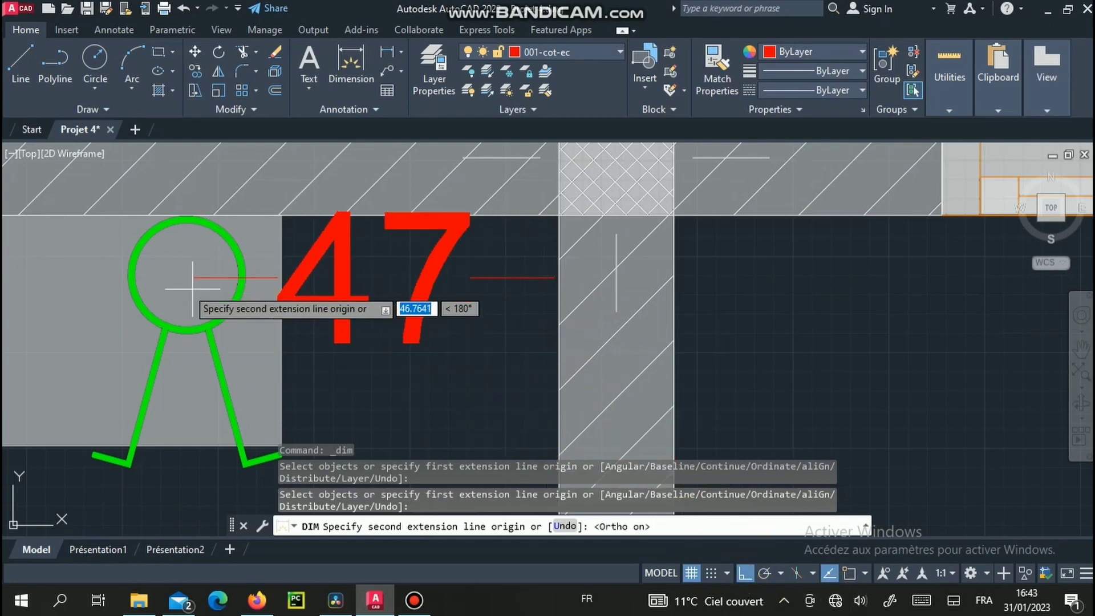
left_click(238, 284)
scroll(251, 288, "down", 3)
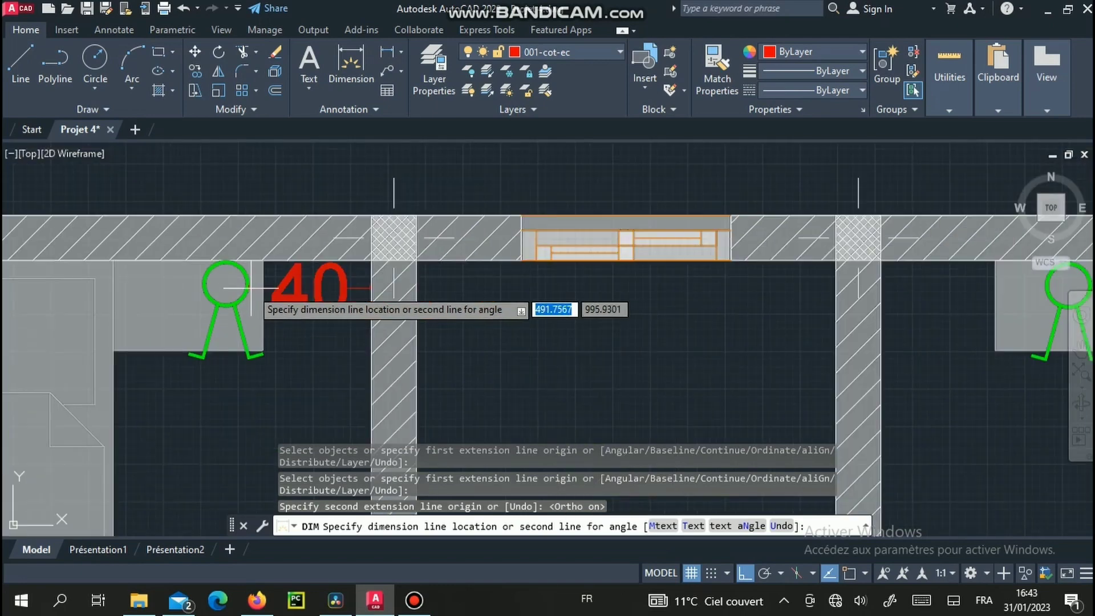
left_click(262, 317)
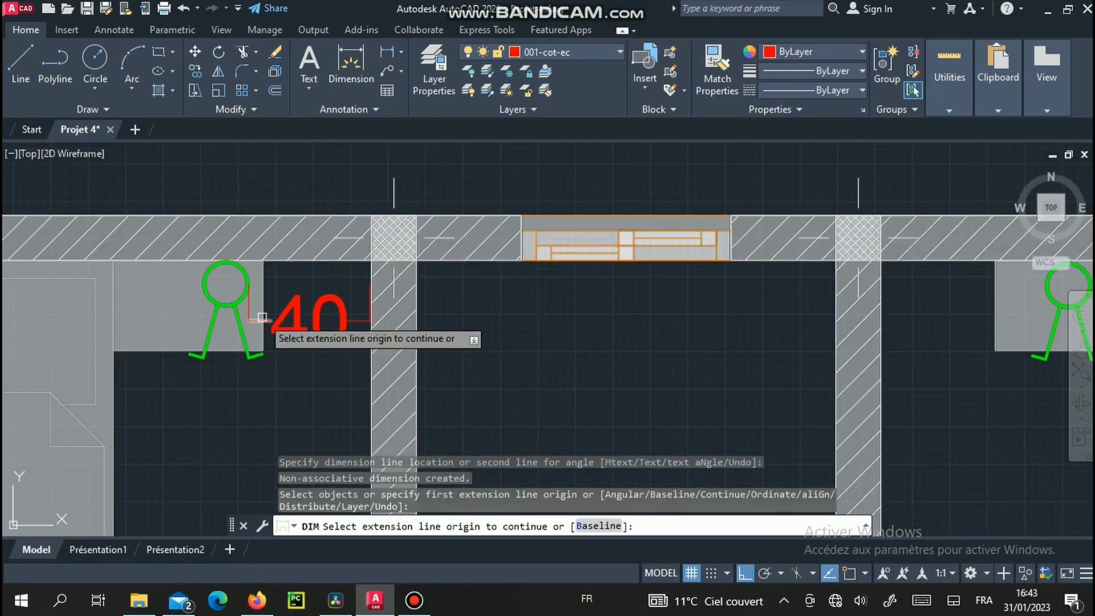
key("Escape")
- Examine the red dimension beside the northwest bedroom's partition wall, both close up and in the context of the house plan
scroll(431, 384, "down", 4)
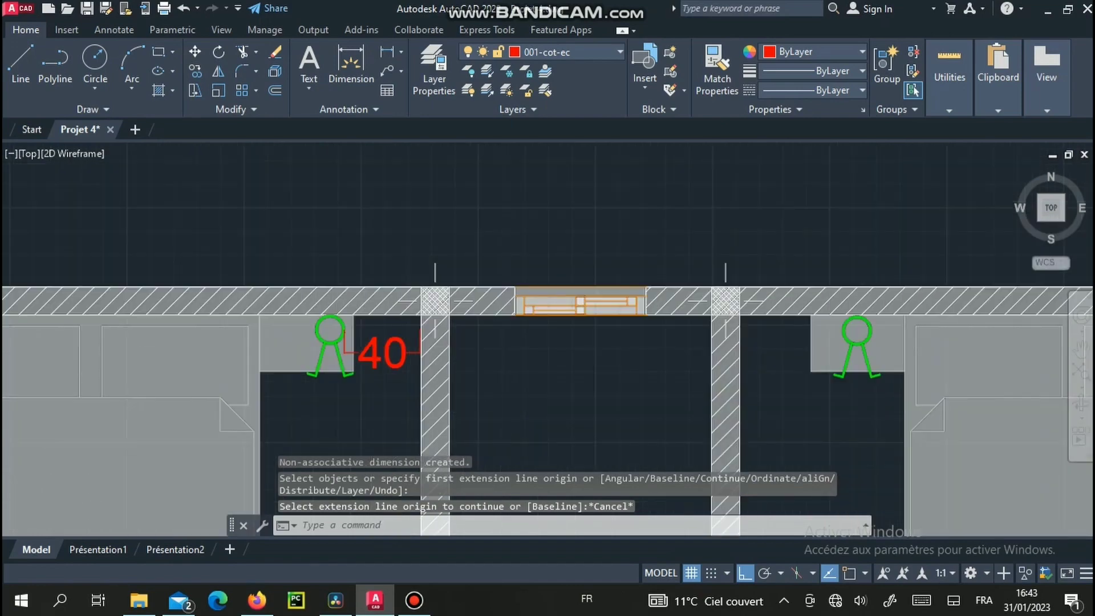
middle_click_drag(506, 384, 669, 297)
scroll(650, 296, "down", 5)
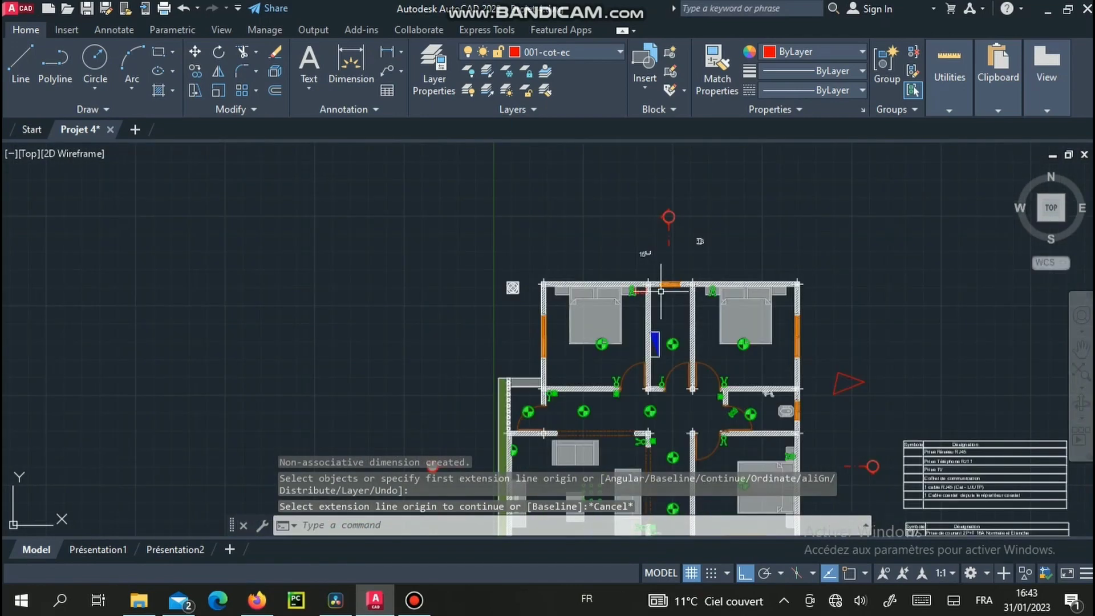
scroll(650, 296, "up", 5)
scroll(611, 293, "up", 4)
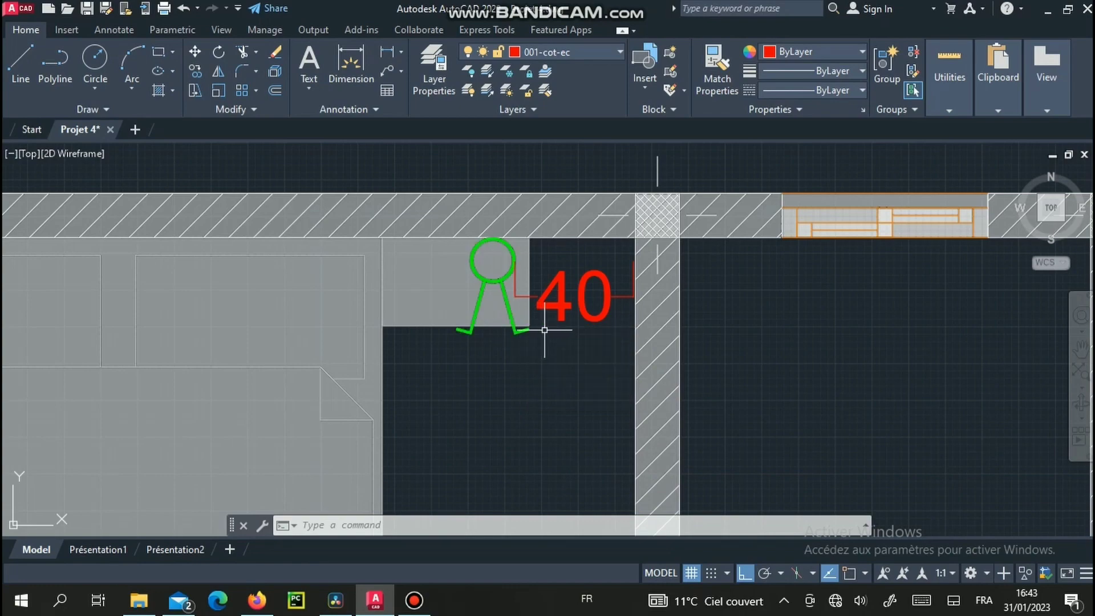
scroll(545, 330, "down", 2)
scroll(567, 376, "down", 4)
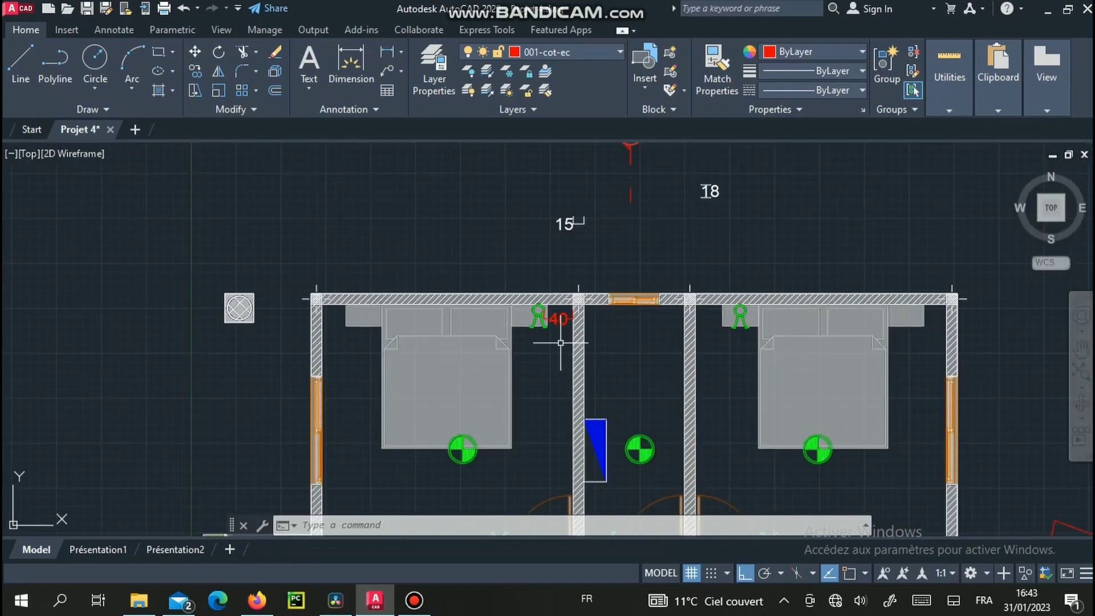
middle_click_drag(562, 349, 568, 322)
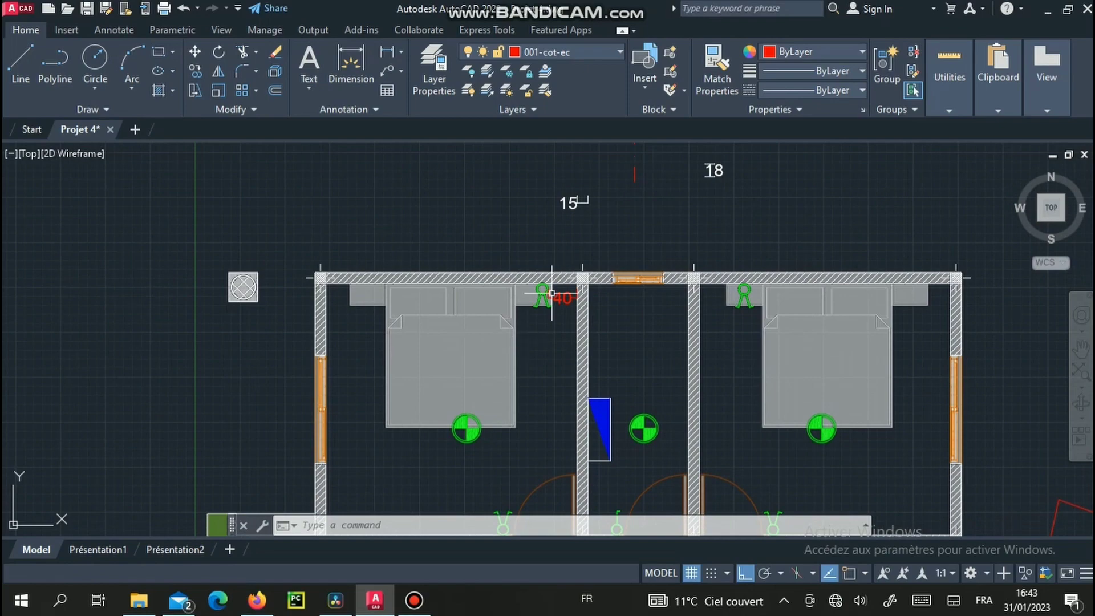
scroll(552, 294, "up", 6)
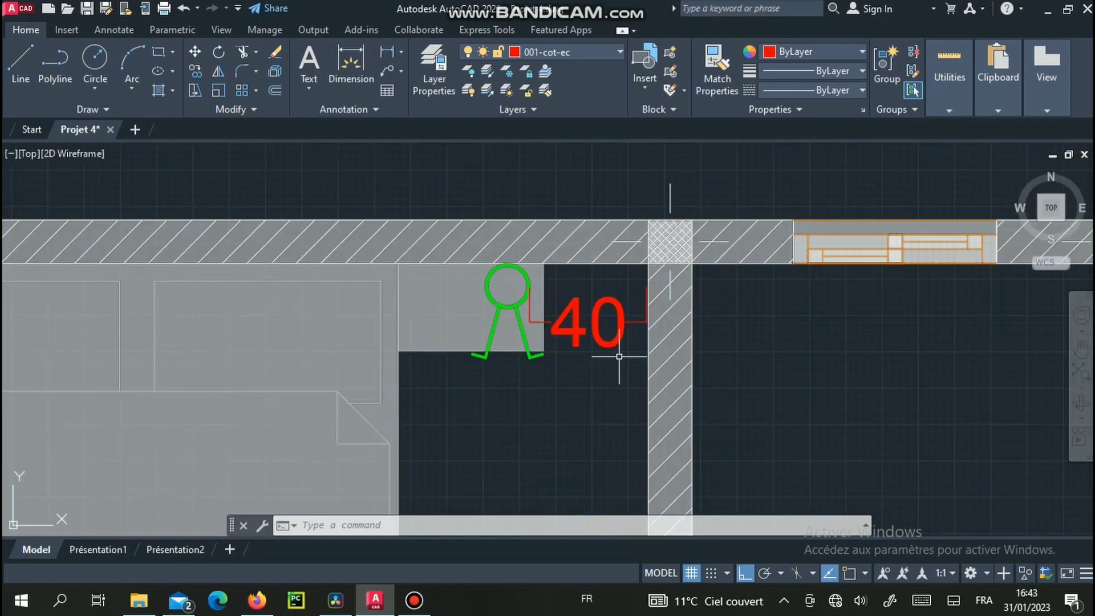
scroll(605, 327, "down", 6)
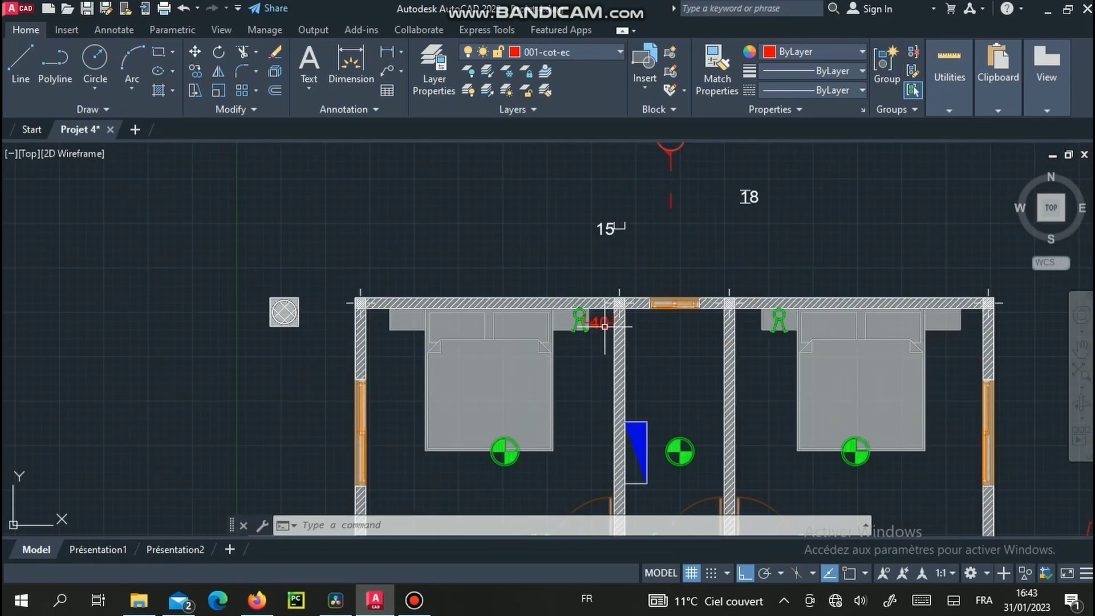
middle_click_drag(608, 385, 582, 326)
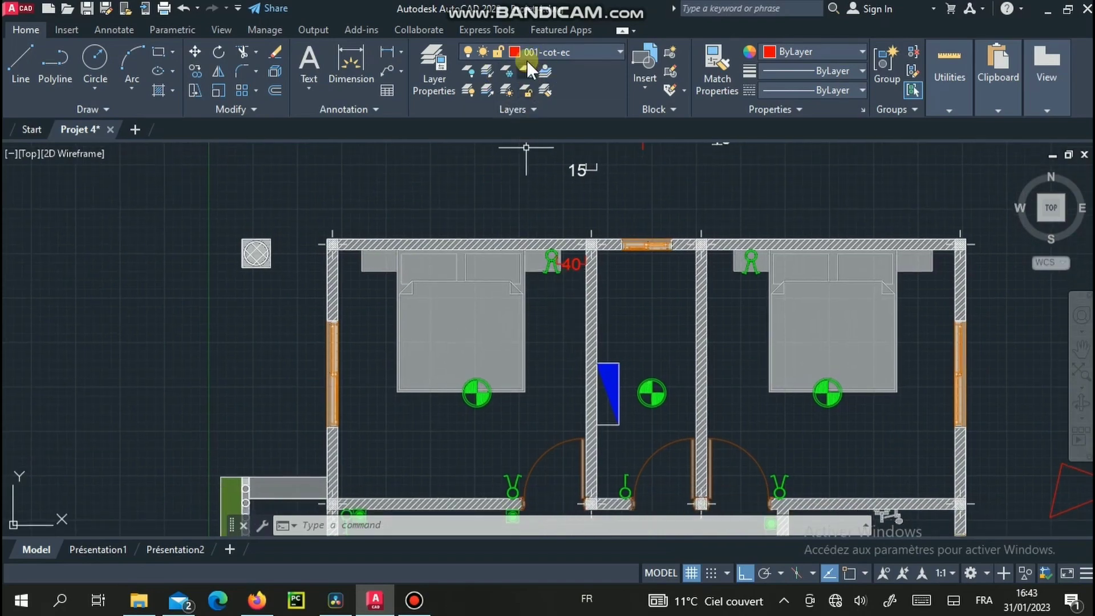
- Review the lighting symbols across the whole house plan, from the northern bedrooms down to the living room and entrance
scroll(556, 323, "down", 4)
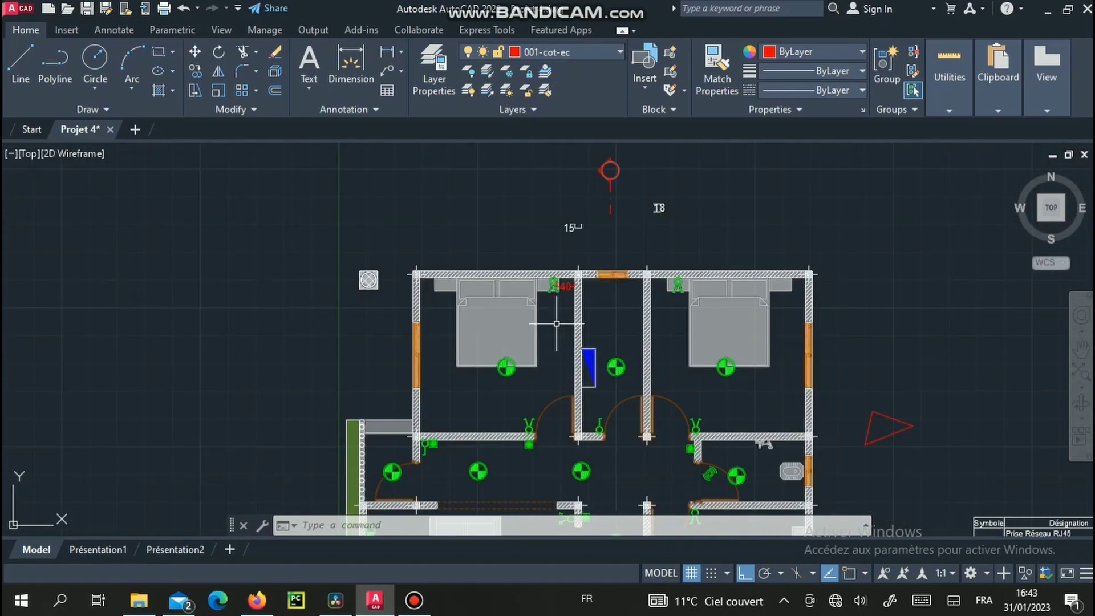
middle_click_drag(565, 332, 591, 269)
scroll(605, 236, "up", 4)
scroll(605, 236, "down", 4)
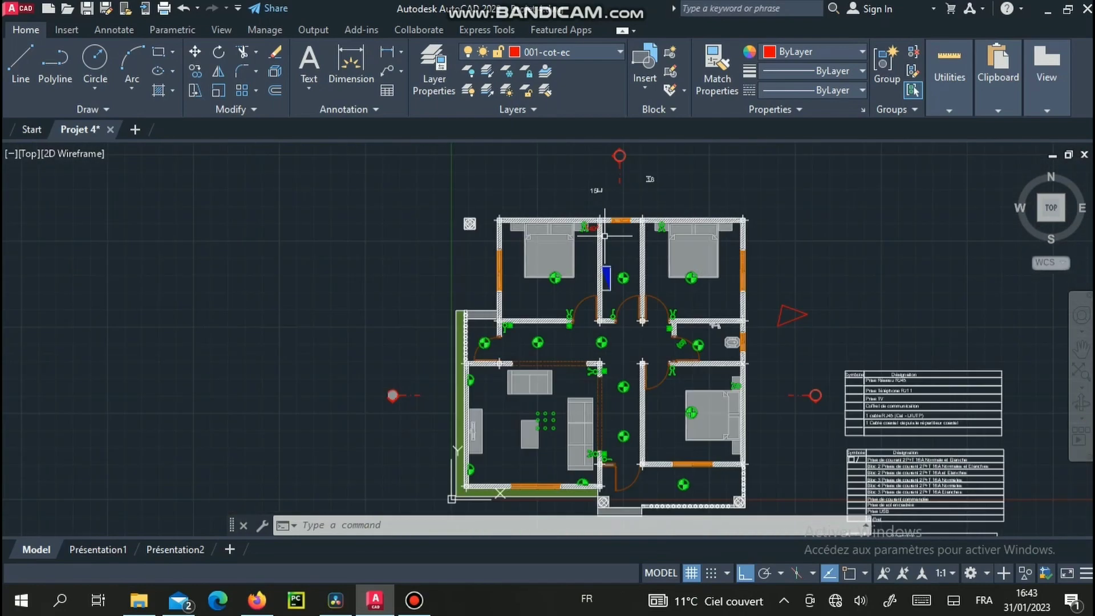
middle_click_drag(627, 329, 594, 275)
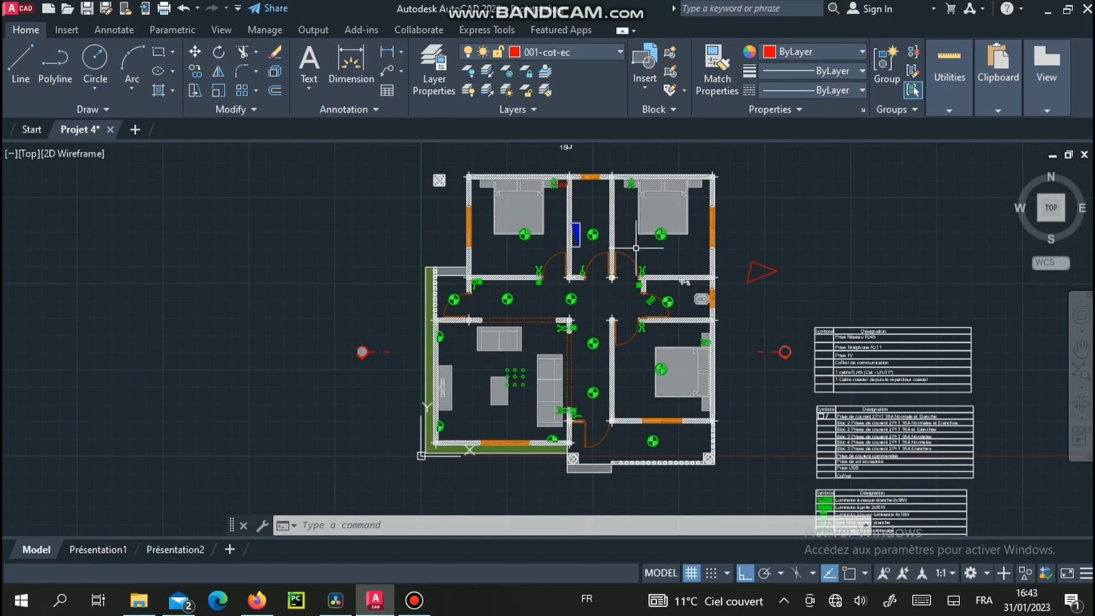
scroll(675, 264, "up", 3)
scroll(465, 298, "up", 2)
middle_click_drag(464, 298, 537, 399)
scroll(581, 377, "down", 4)
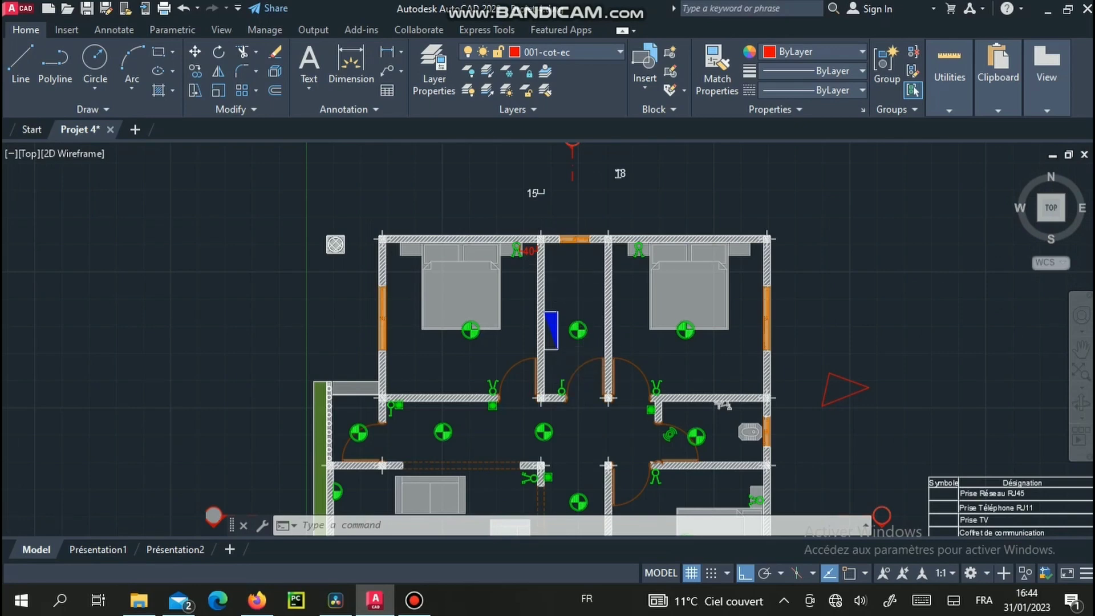
- Examine the symbols between the two northern bedrooms and beside the corridor doors up close, and compare them with the surrounding rooms
scroll(549, 257, "up", 4)
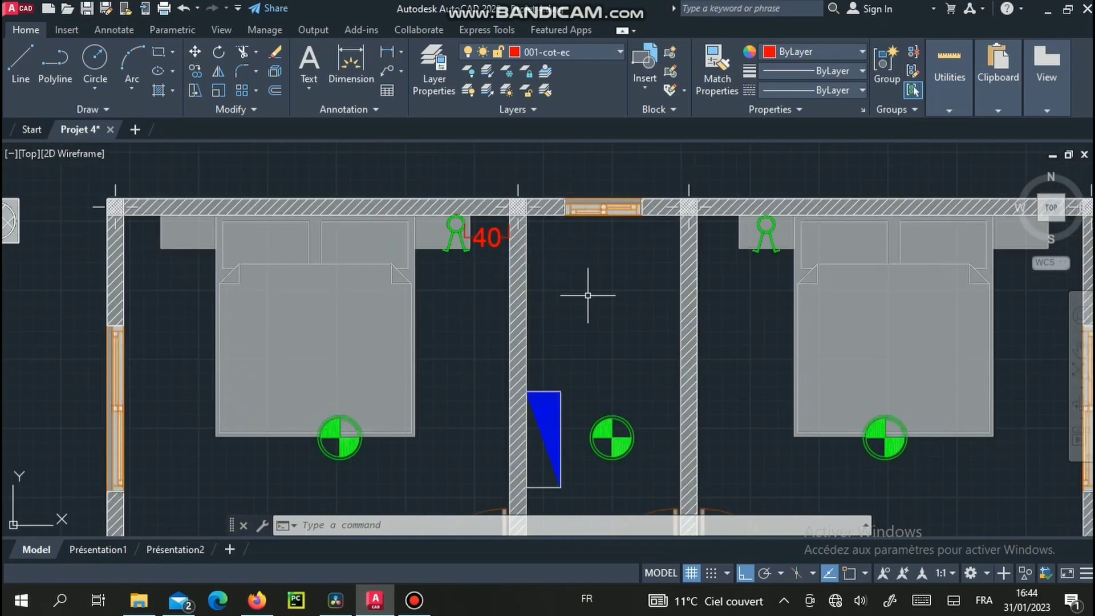
scroll(588, 295, "down", 2)
scroll(593, 341, "down", 4)
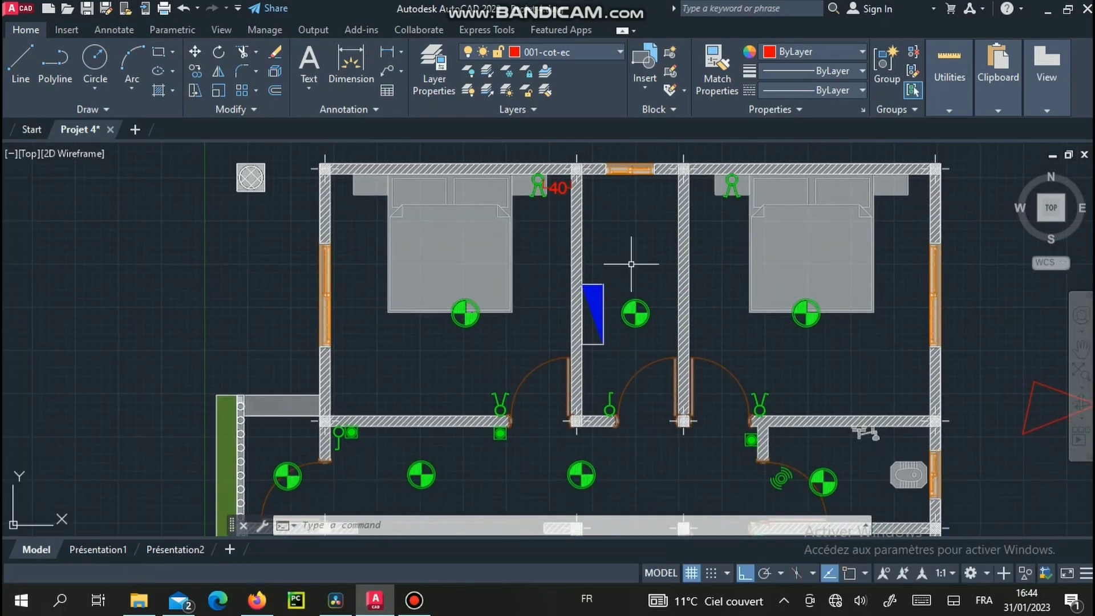
scroll(557, 399, "up", 1)
scroll(636, 333, "up", 6)
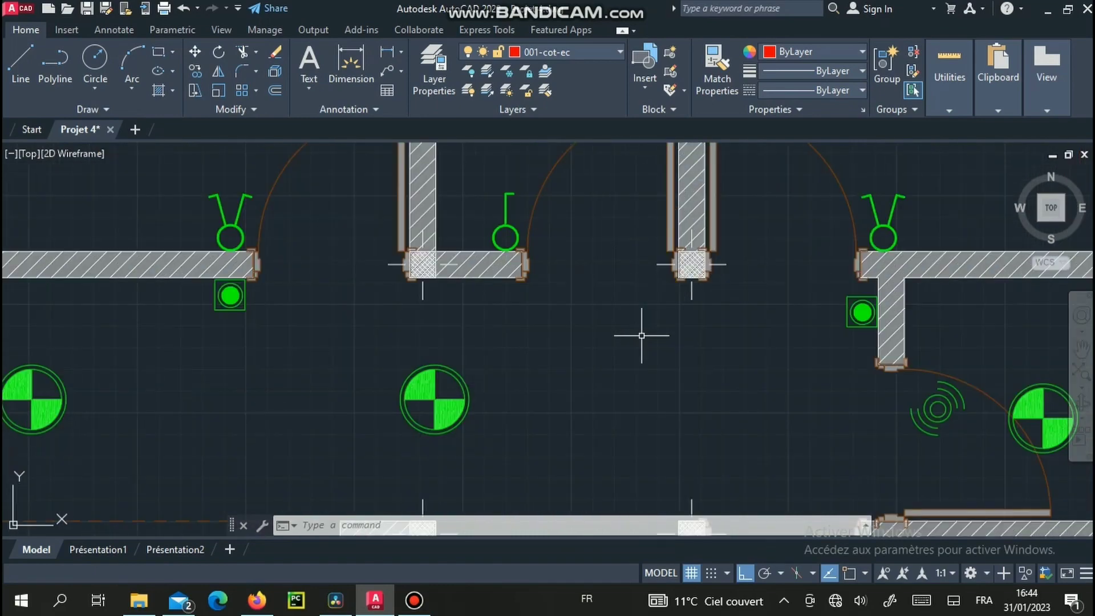
scroll(639, 330, "down", 4)
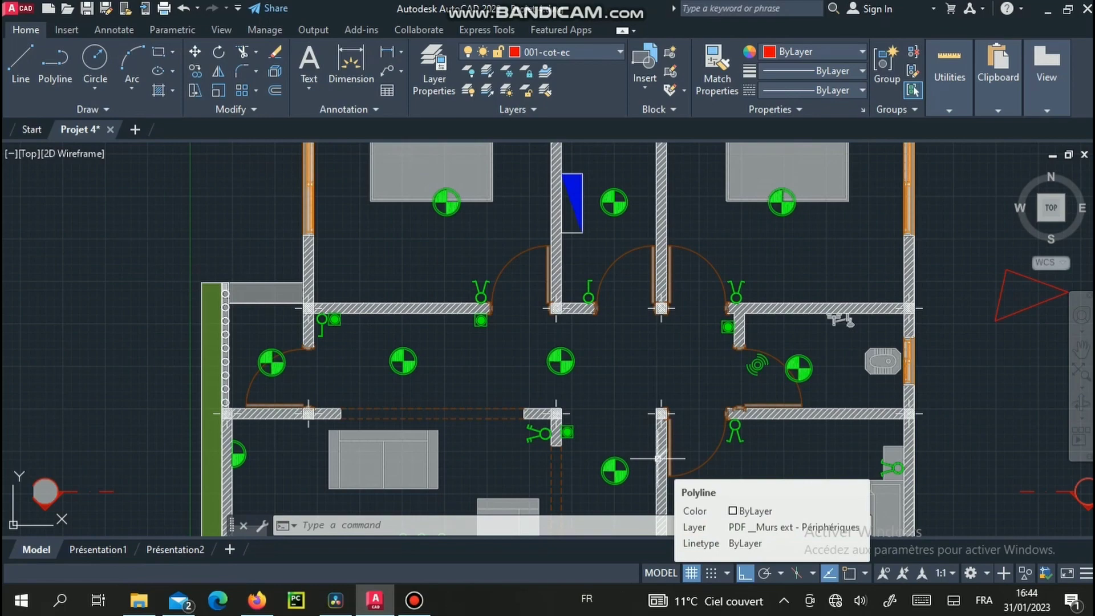
scroll(630, 428, "down", 2)
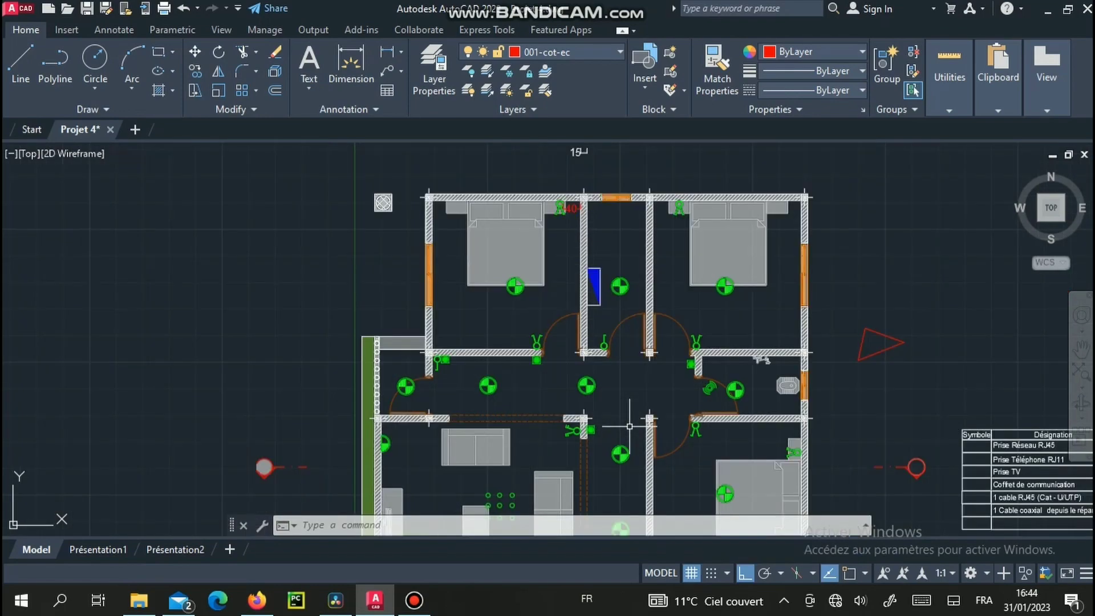